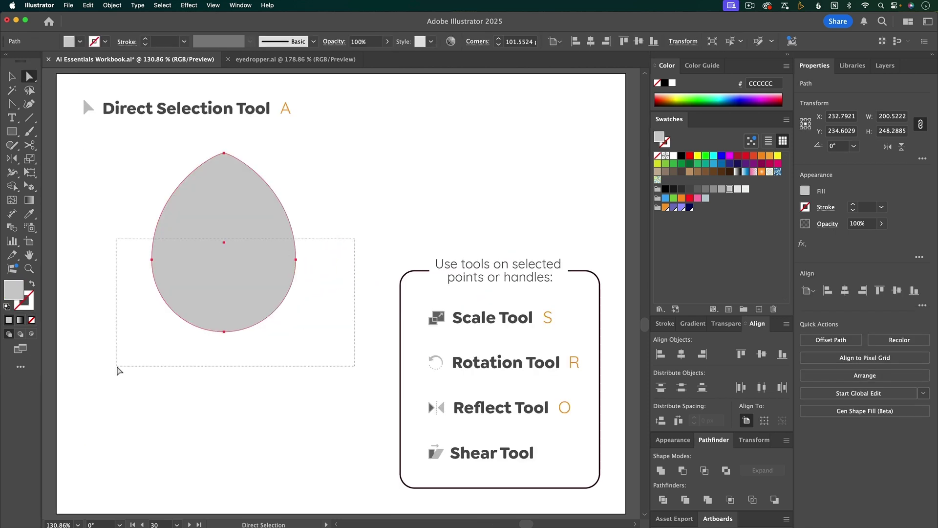
Select the egg's bottom anchor, then merge the circles' upper parts into a cloud with Shape Builder
{"action": "left_click_drag", "start_coordinate": [119, 372], "coordinate": [121, 373]}
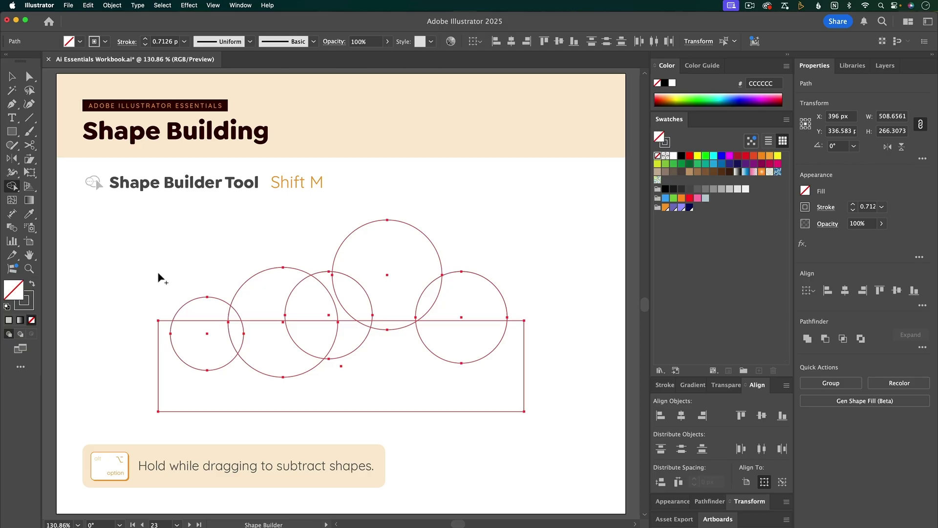
{"action": "left_click_drag", "start_coordinate": [200, 310], "coordinate": [510, 318]}
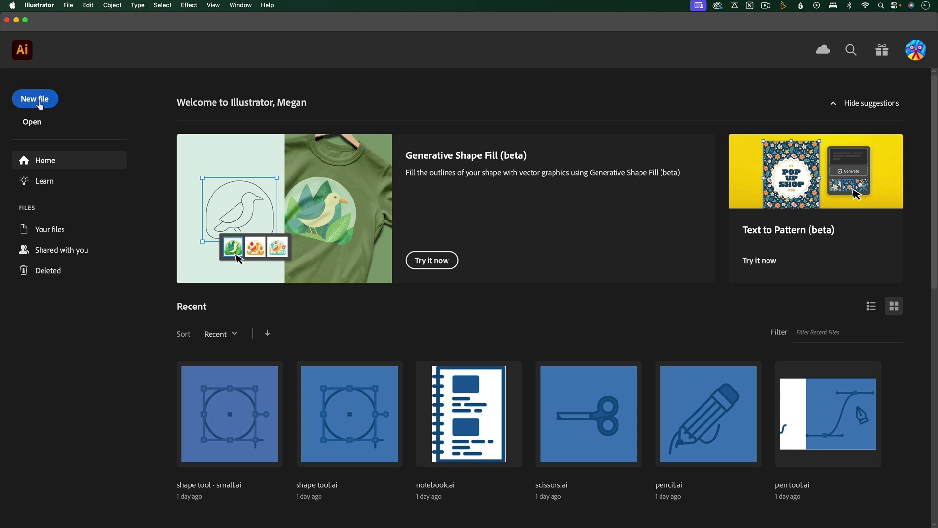
Start a new document from the Home screen's New file button
{"action": "left_click", "coordinate": [35, 99]}
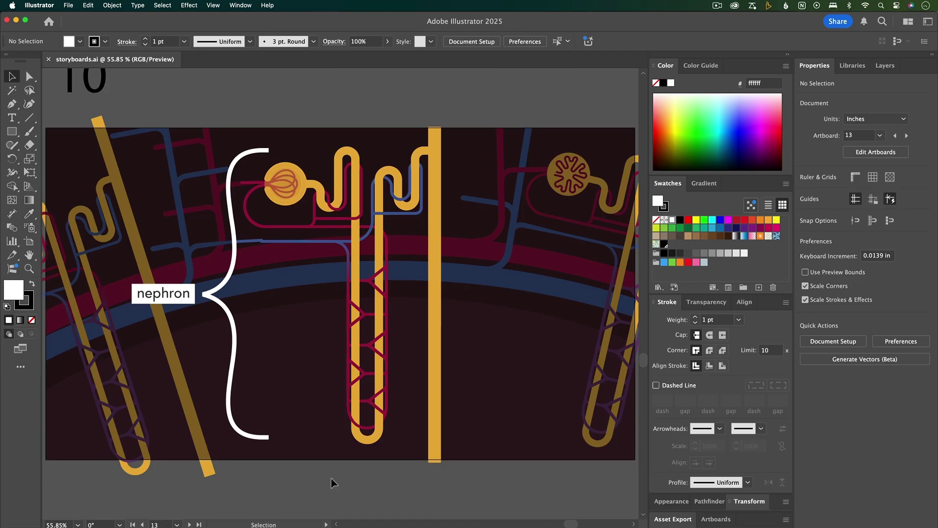
{"action": "key", "text": "super+minus"}
{"action": "key", "text": "super+minus"}
{"action": "key", "text": "super+minus"}
{"action": "key", "text": "super+minus"}
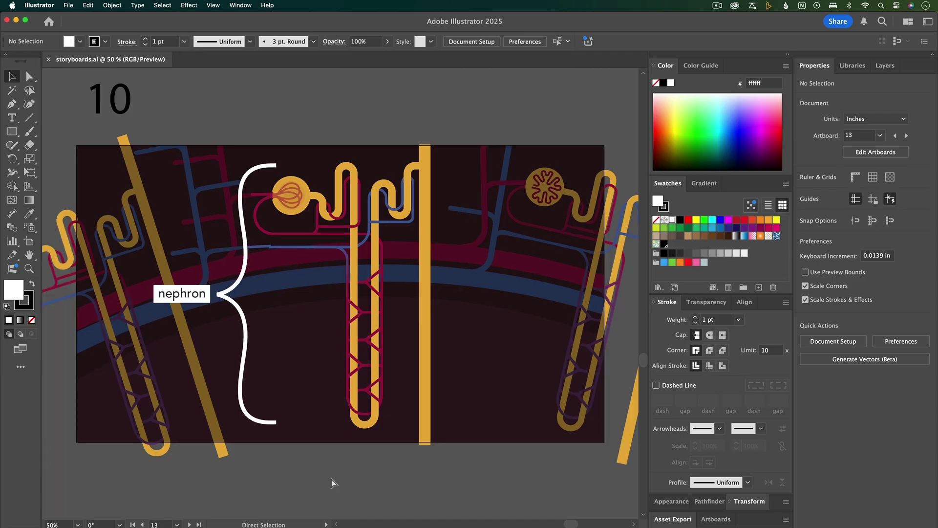
{"action": "key", "text": "super+minus"}
{"action": "key", "text": "super+minus"}
{"action": "key", "text": "super+minus"}
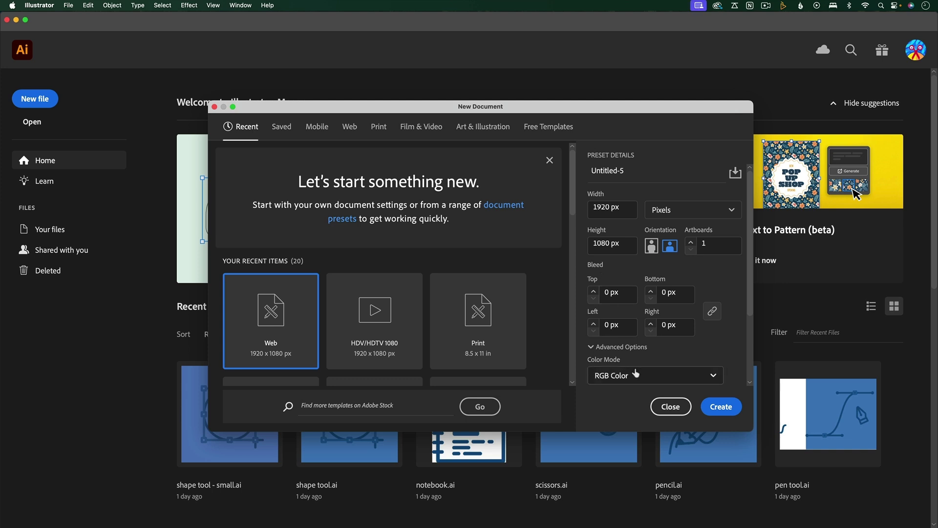
Keep RGB Color as the new document's colour mode
{"action": "left_click", "coordinate": [635, 374]}
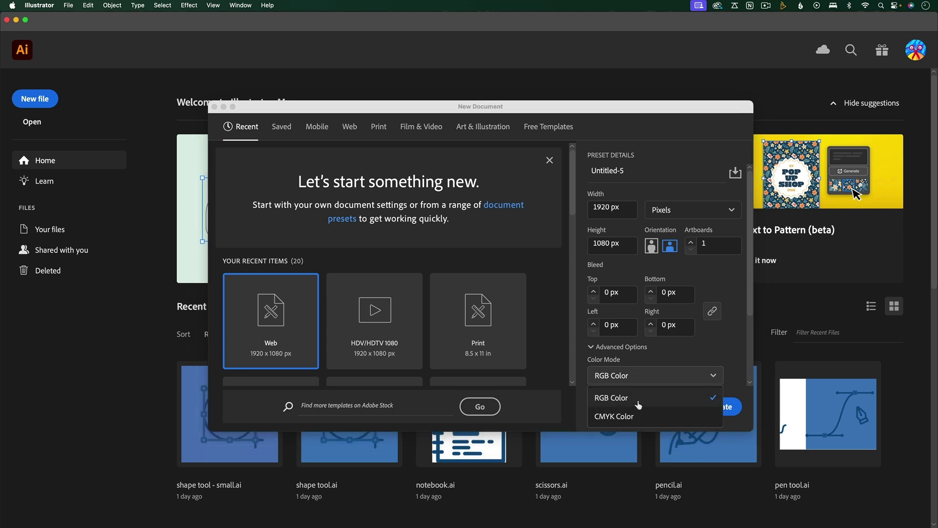
{"action": "left_click", "coordinate": [636, 398]}
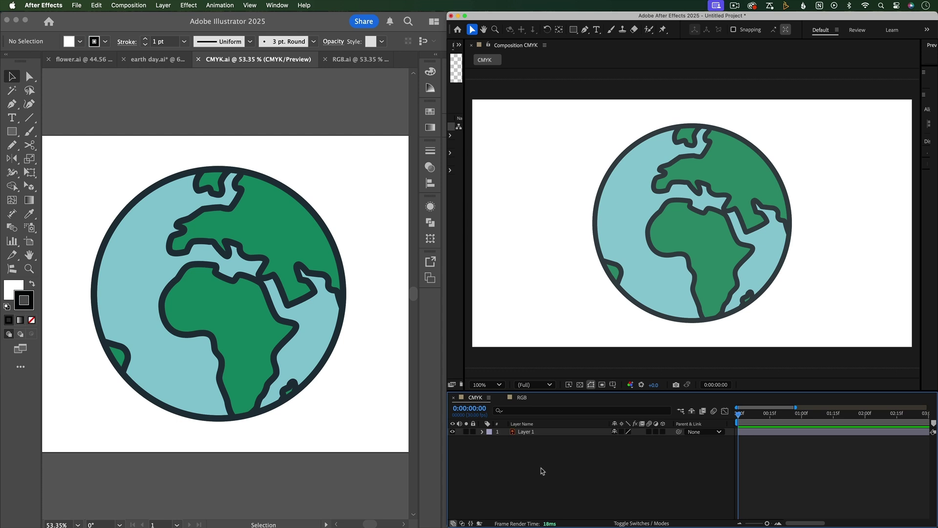
Switch After Effects to the RGB composition to compare its globe
{"action": "left_click", "coordinate": [523, 398]}
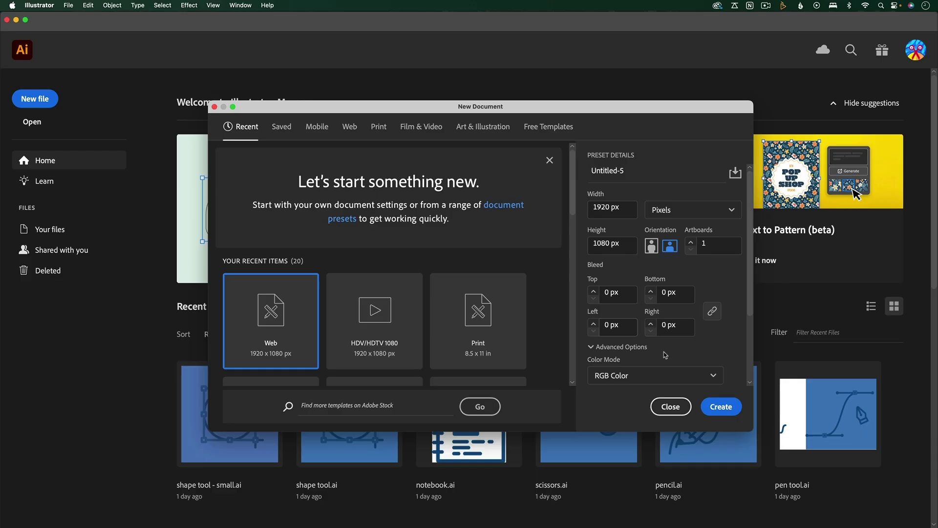
{"action": "scroll", "coordinate": [664, 351], "scroll_direction": "down", "scroll_amount": 5}
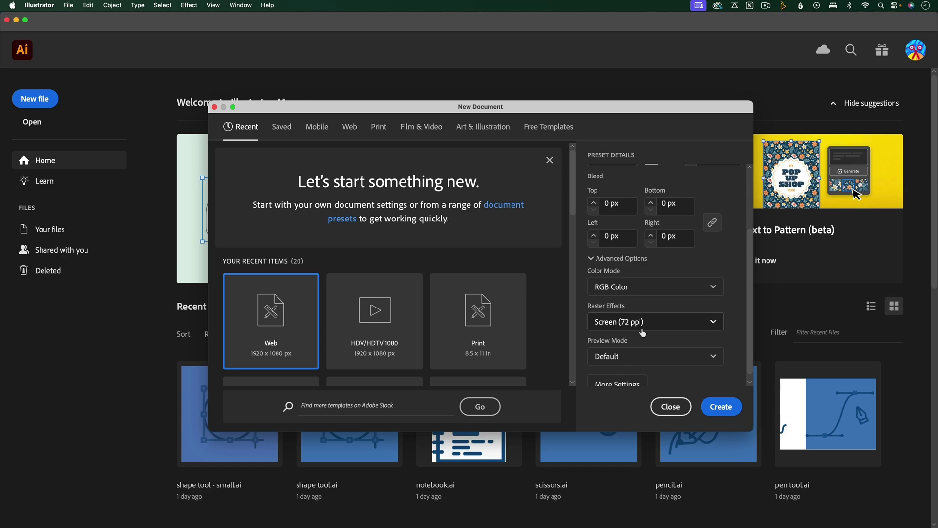
Create the 1920 × 1080 px RGB document with Screen (72 ppi) raster effects
{"action": "scroll", "coordinate": [726, 391], "scroll_direction": "down", "scroll_amount": 1}
{"action": "left_click", "coordinate": [720, 408]}
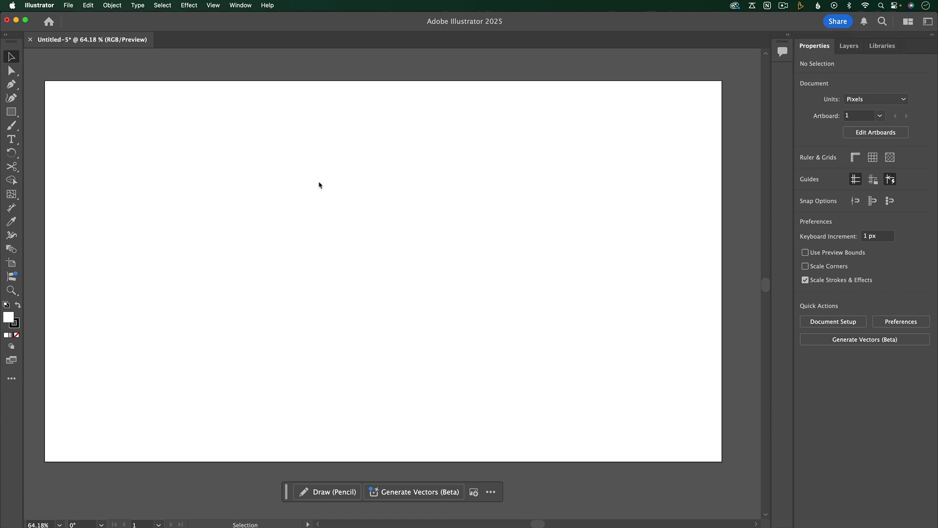
Choose Essentials Classic from the Window > Workspace menu
{"action": "left_click", "coordinate": [241, 6]}
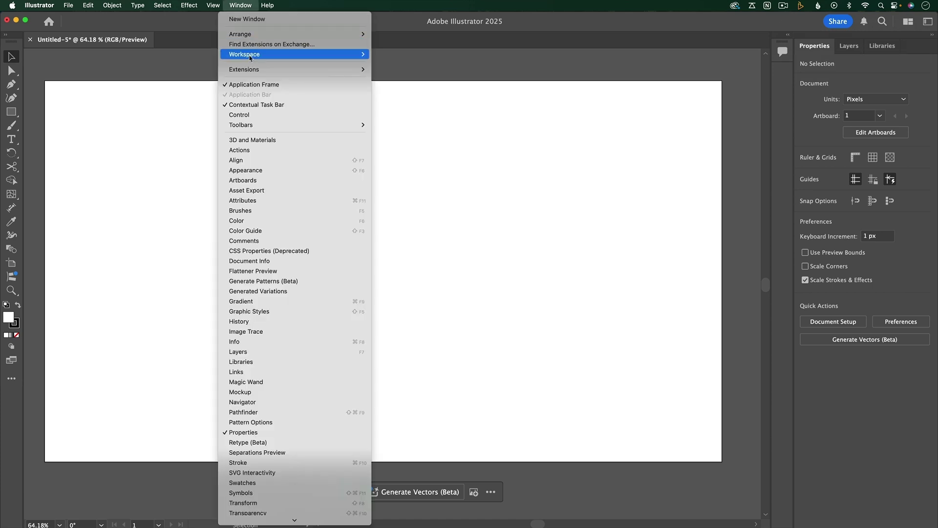
{"action": "mouse_move", "coordinate": [252, 55]}
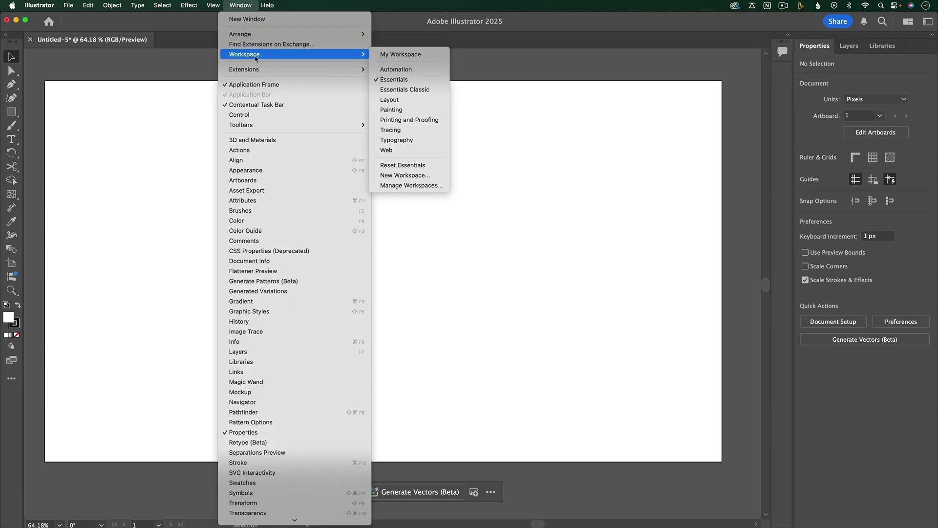
{"action": "left_click", "coordinate": [439, 91]}
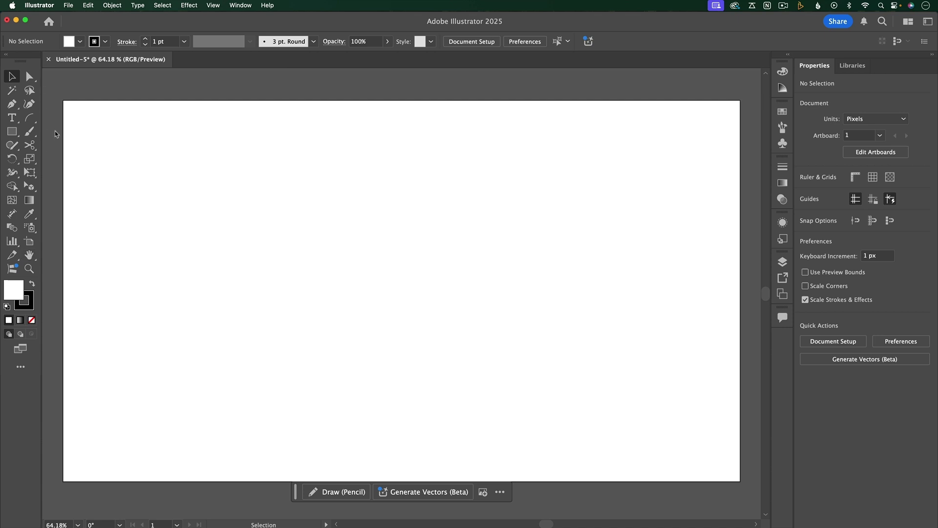
{"action": "left_click", "coordinate": [240, 5]}
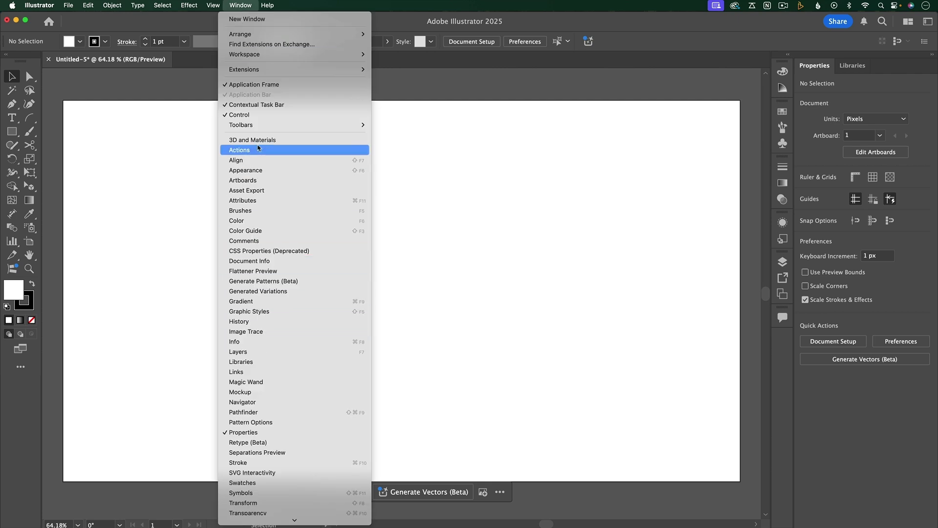
{"action": "left_click", "coordinate": [524, 311]}
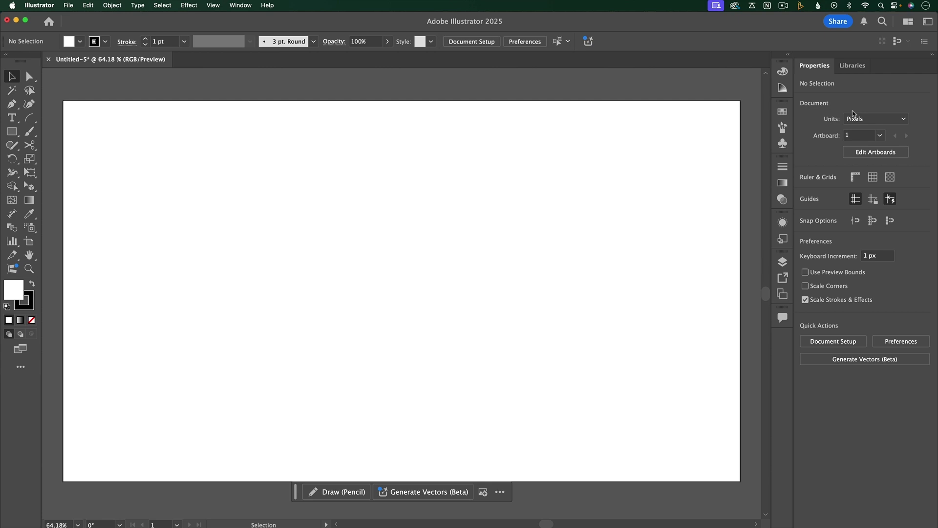
{"action": "left_click", "coordinate": [15, 132]}
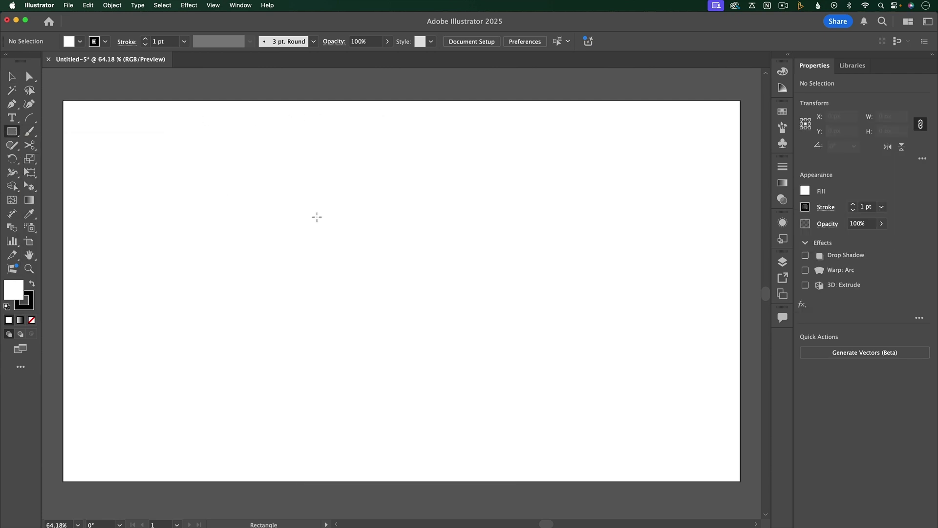
{"action": "left_click_drag", "start_coordinate": [316, 217], "coordinate": [422, 299]}
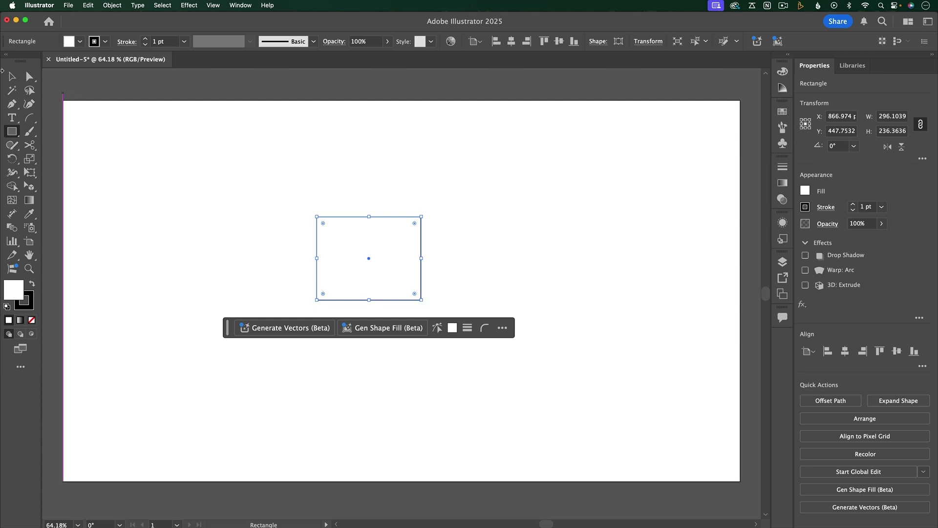
{"action": "key", "text": "v"}
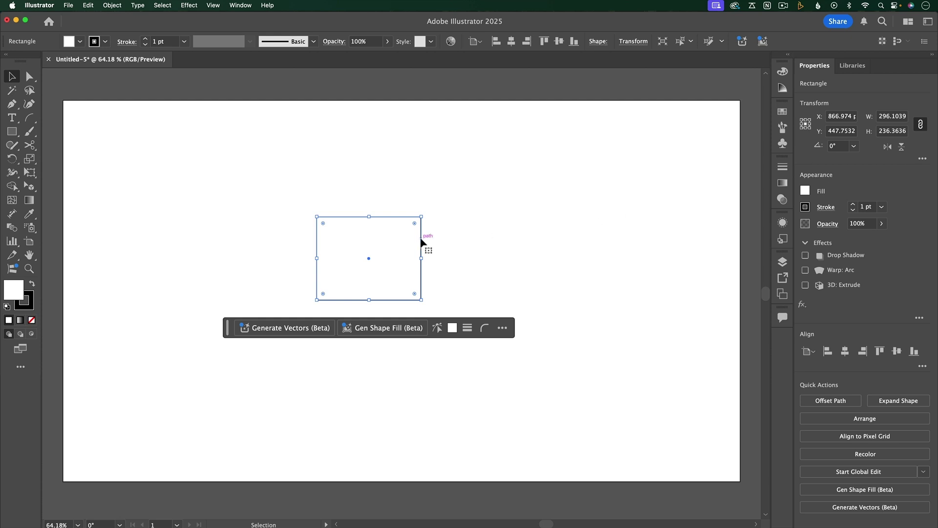
{"action": "key", "text": "BackSpace"}
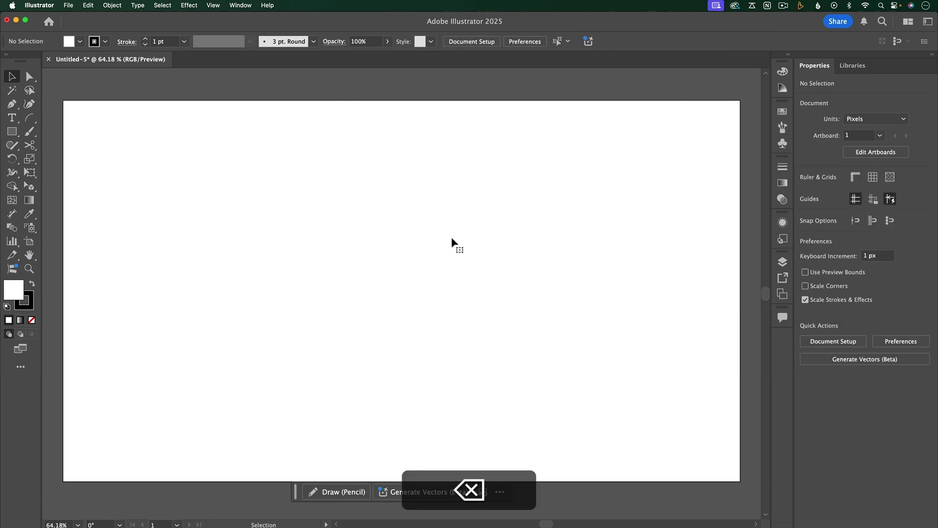
{"action": "left_click", "coordinate": [852, 67]}
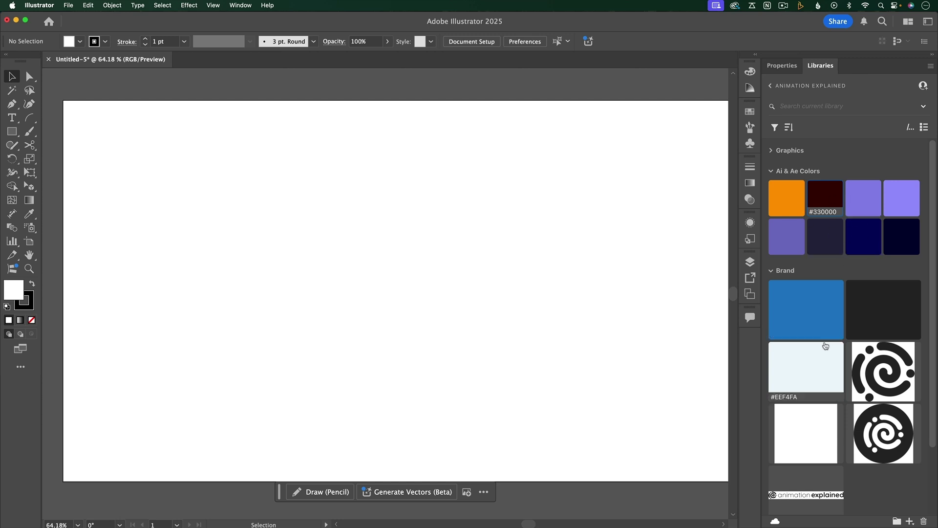
{"action": "scroll", "coordinate": [785, 372], "scroll_direction": "down", "scroll_amount": 3}
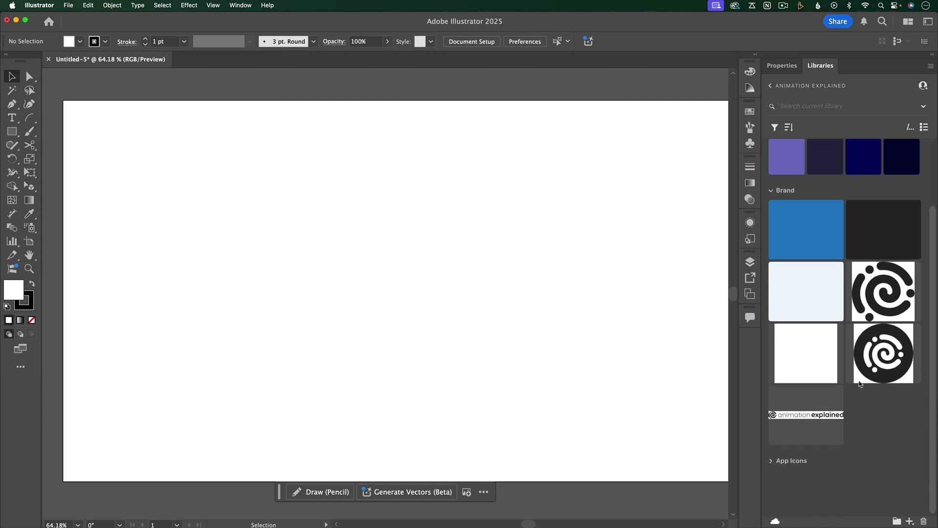
{"action": "scroll", "coordinate": [860, 384], "scroll_direction": "up", "scroll_amount": 3}
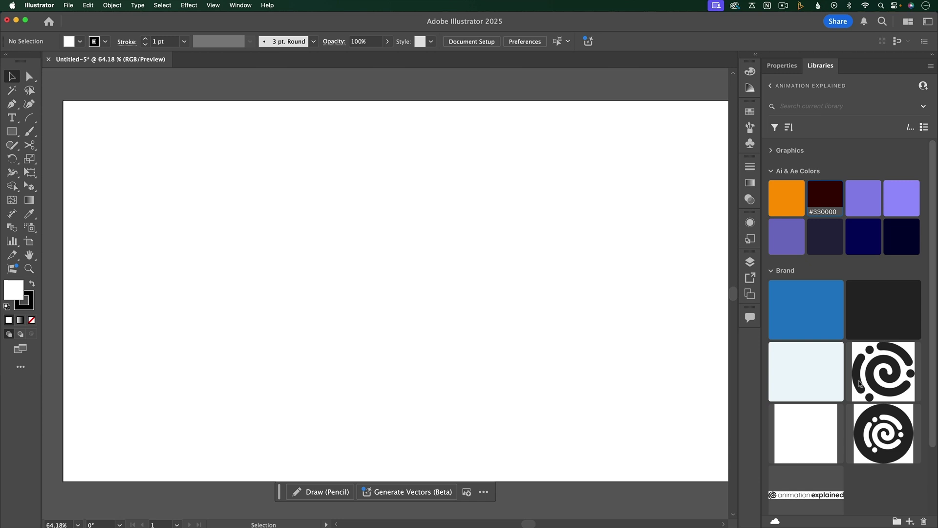
{"action": "left_click", "coordinate": [781, 69]}
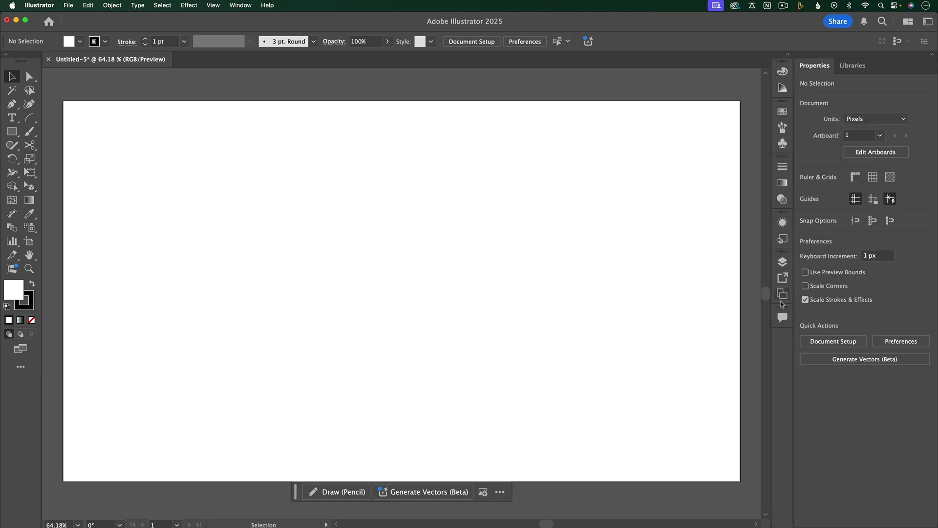
Preview the Color, Color Guide, Swatches and Stroke panels, then expand the whole dock
{"action": "left_click", "coordinate": [781, 72]}
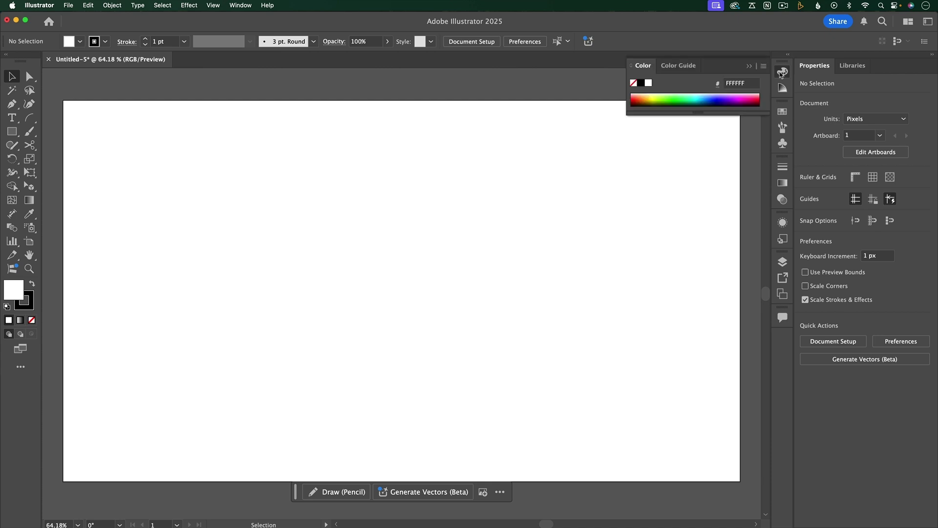
{"action": "left_click", "coordinate": [784, 93]}
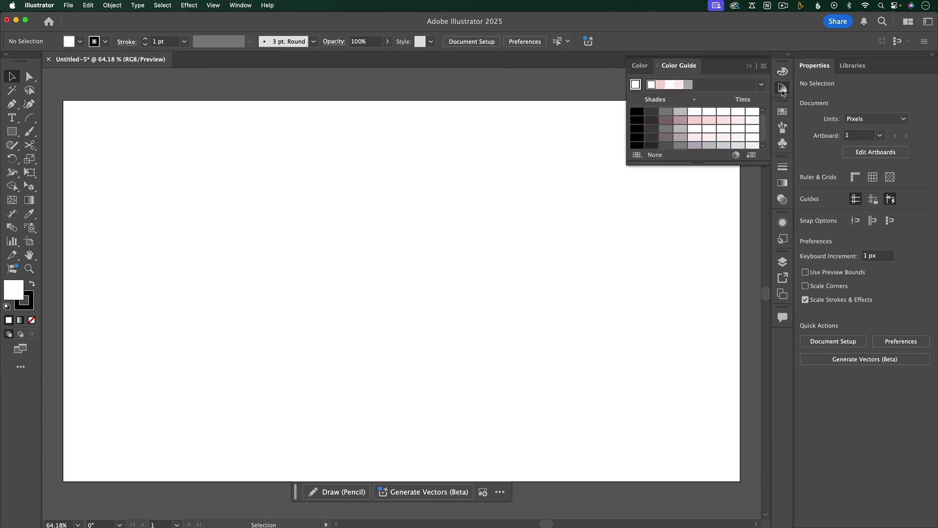
{"action": "left_click", "coordinate": [782, 115]}
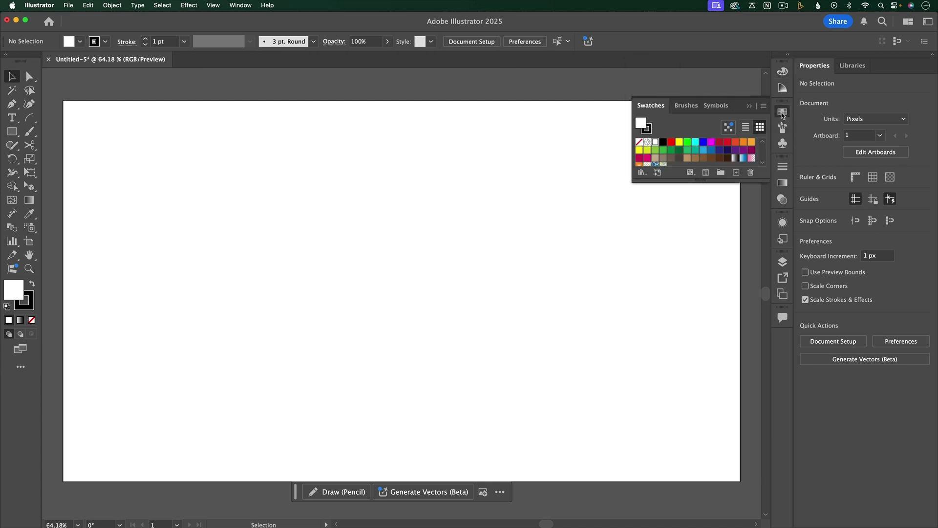
{"action": "left_click", "coordinate": [781, 169]}
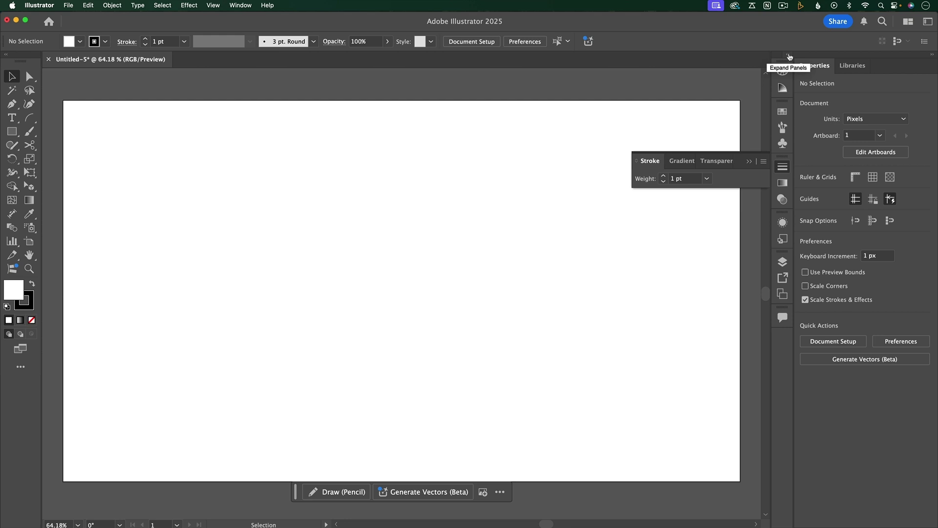
{"action": "left_click", "coordinate": [782, 143]}
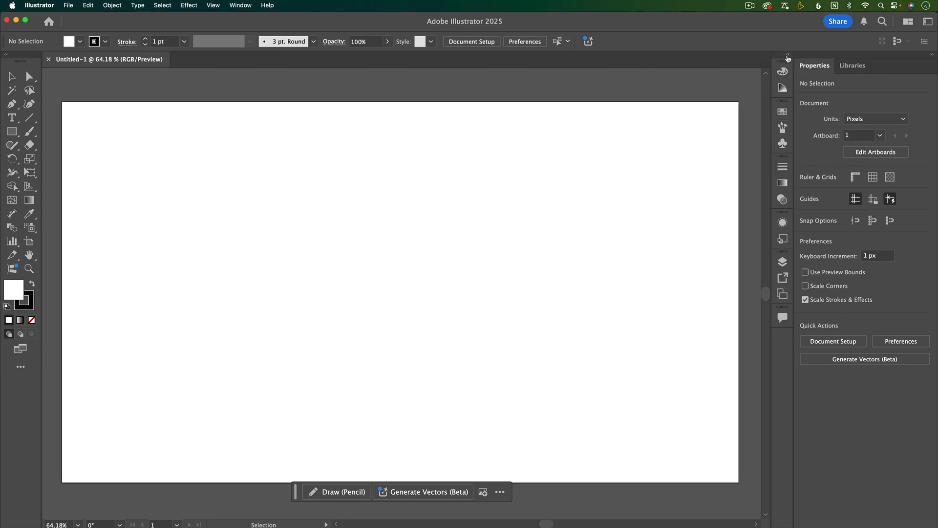
{"action": "left_click", "coordinate": [787, 55]}
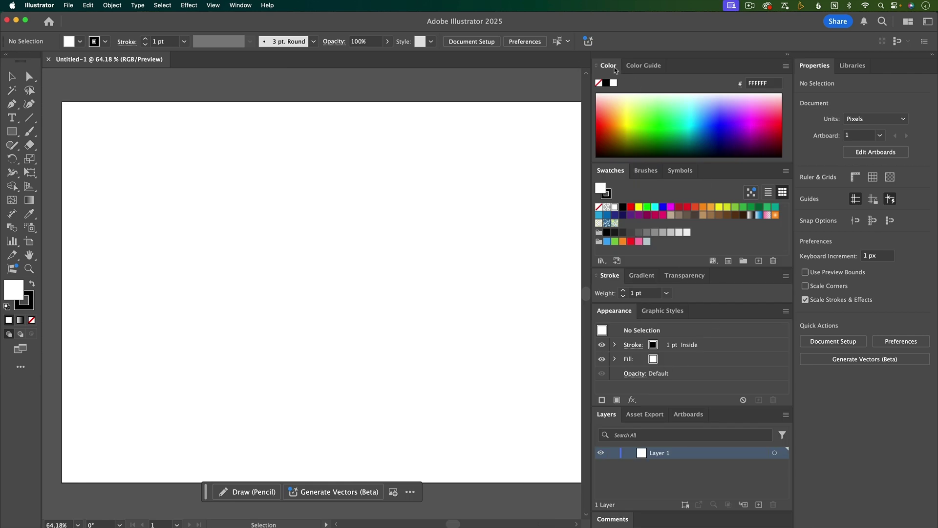
Check the Color Guide and Color tabs, then close the Brushes and Symbols panels
{"action": "left_click", "coordinate": [633, 66]}
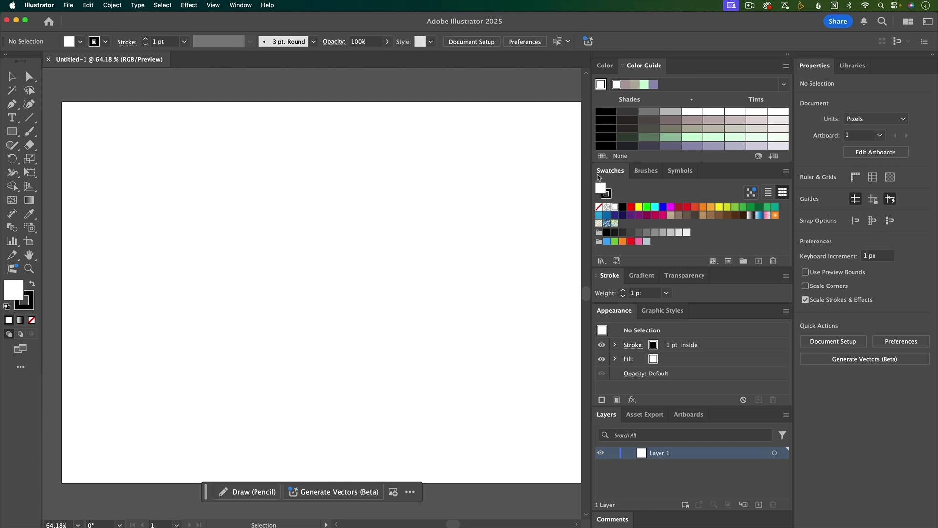
{"action": "left_click", "coordinate": [606, 67]}
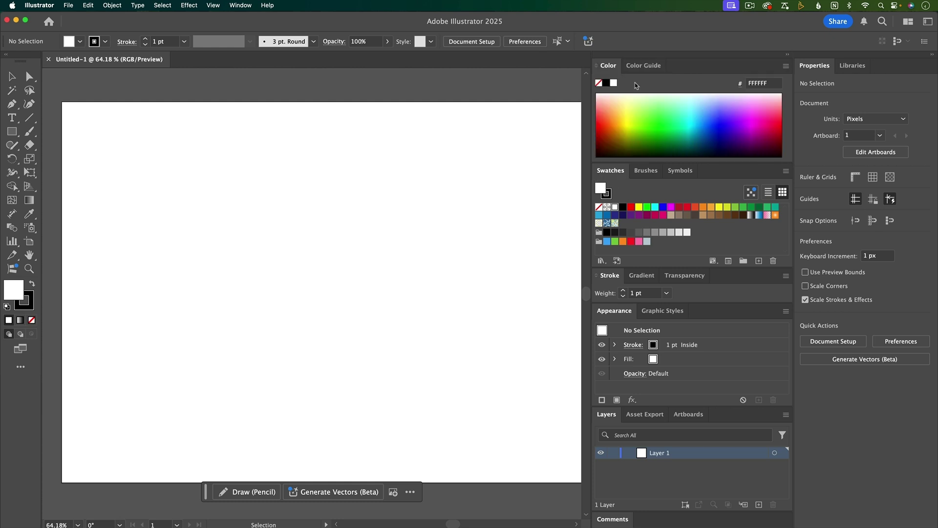
{"action": "left_click", "coordinate": [642, 179]}
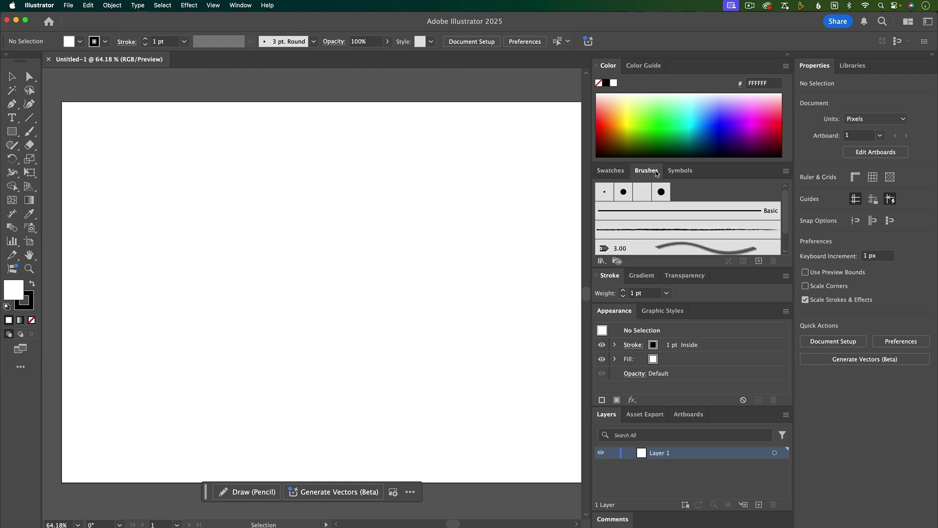
{"action": "right_click", "coordinate": [652, 173]}
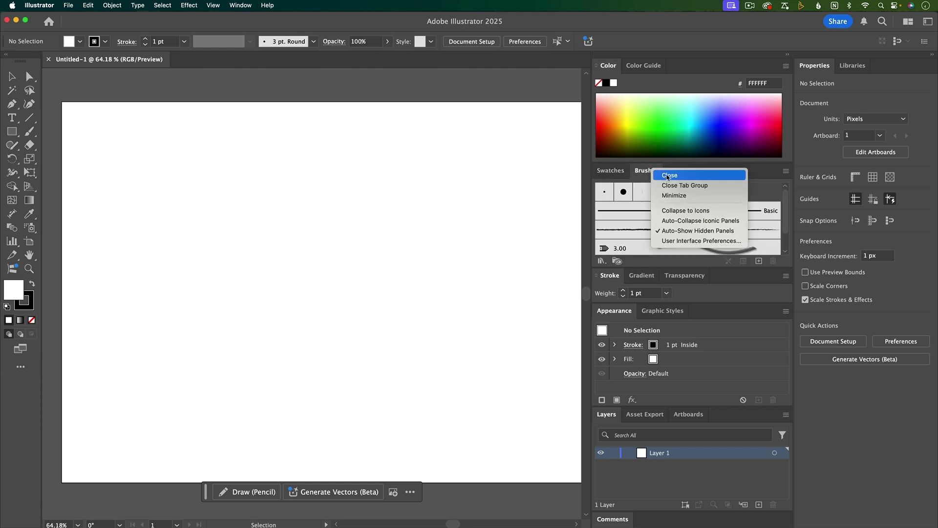
{"action": "left_click", "coordinate": [668, 176]}
{"action": "left_click", "coordinate": [645, 171]}
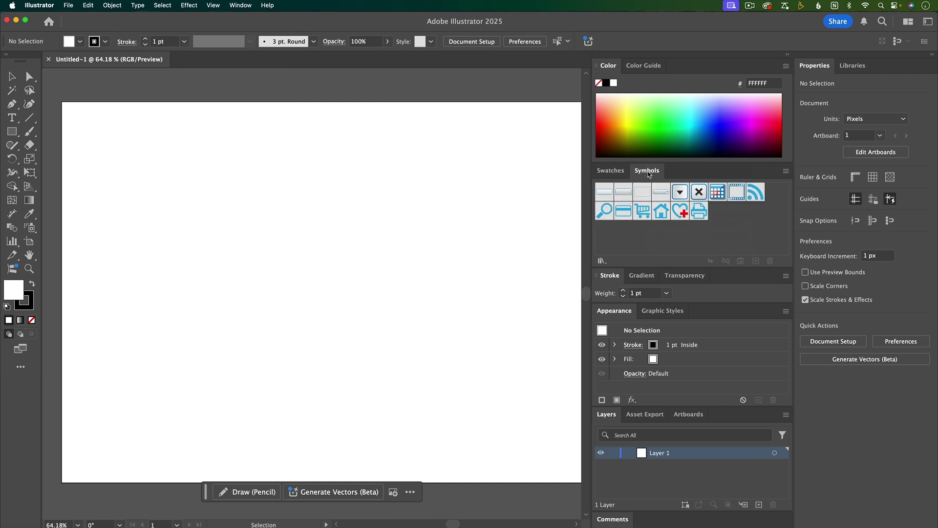
{"action": "right_click", "coordinate": [651, 174]}
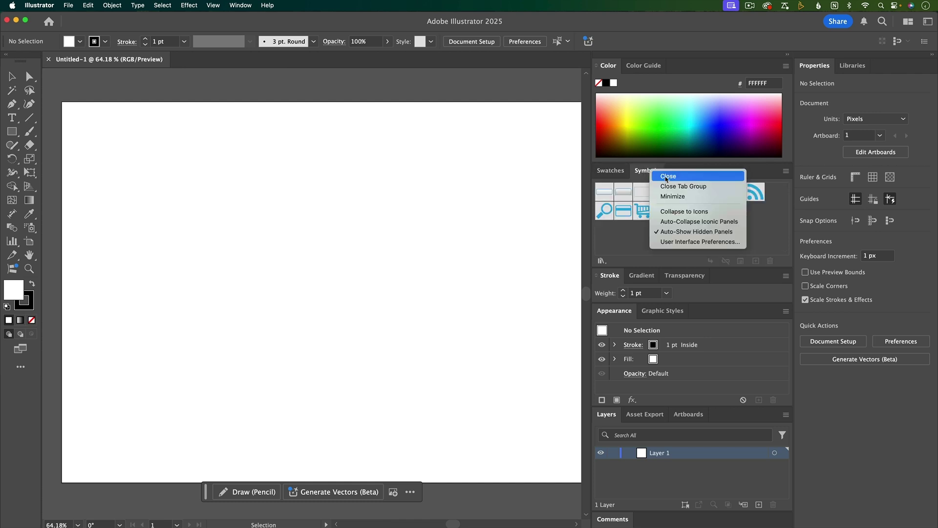
{"action": "left_click", "coordinate": [665, 176]}
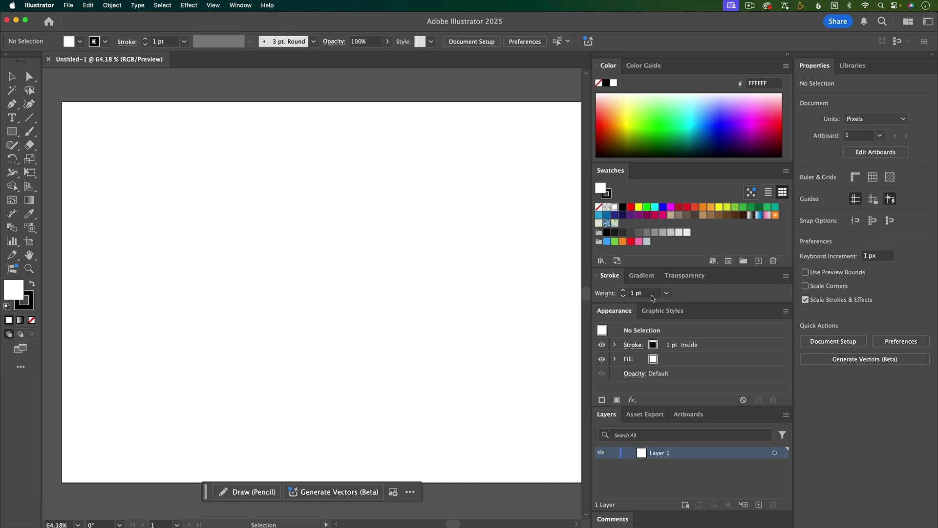
Show all Stroke panel options and glance at the Gradient and Transparency panels
{"action": "left_click", "coordinate": [786, 278]}
{"action": "left_click", "coordinate": [799, 279]}
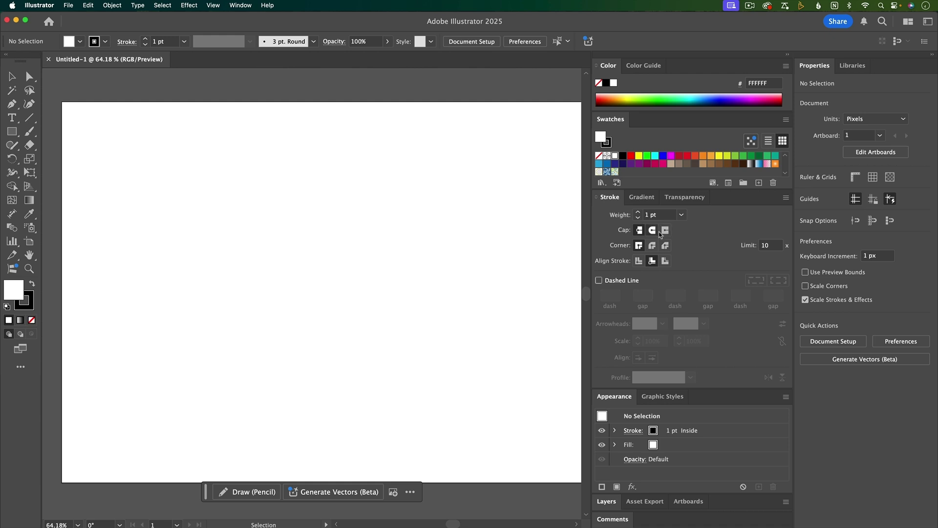
{"action": "left_click", "coordinate": [640, 201]}
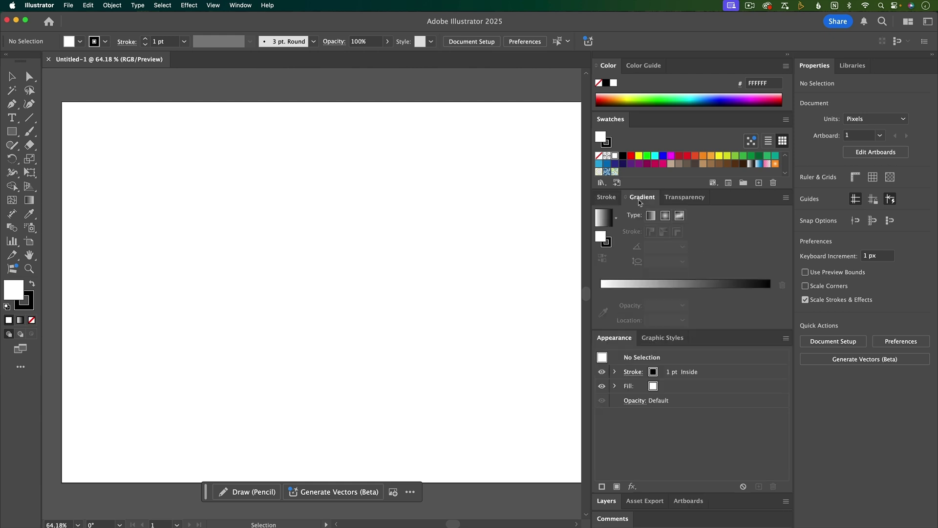
{"action": "left_click", "coordinate": [678, 200]}
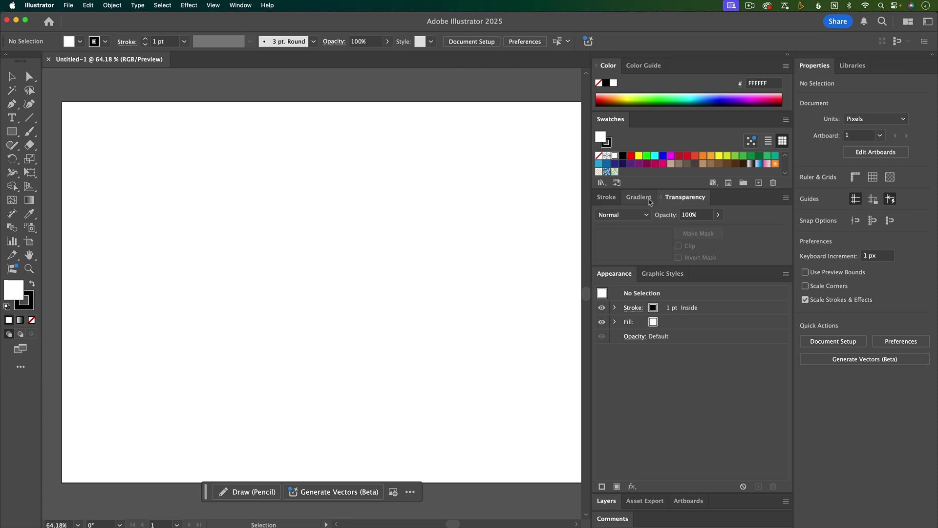
{"action": "left_click", "coordinate": [616, 201]}
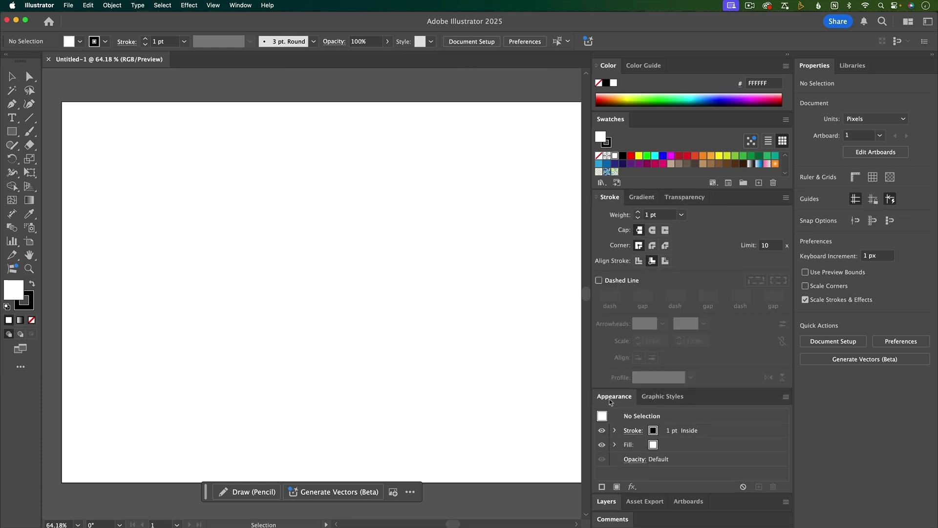
Close the Graphic Styles panel and expand the Layers panel showing Layer 1
{"action": "left_click", "coordinate": [656, 399]}
{"action": "right_click", "coordinate": [662, 397]}
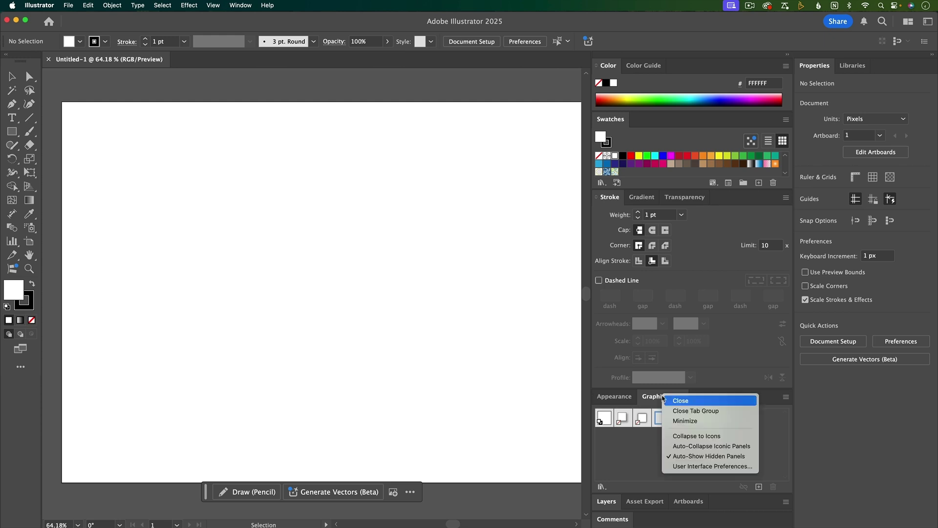
{"action": "left_click", "coordinate": [678, 401]}
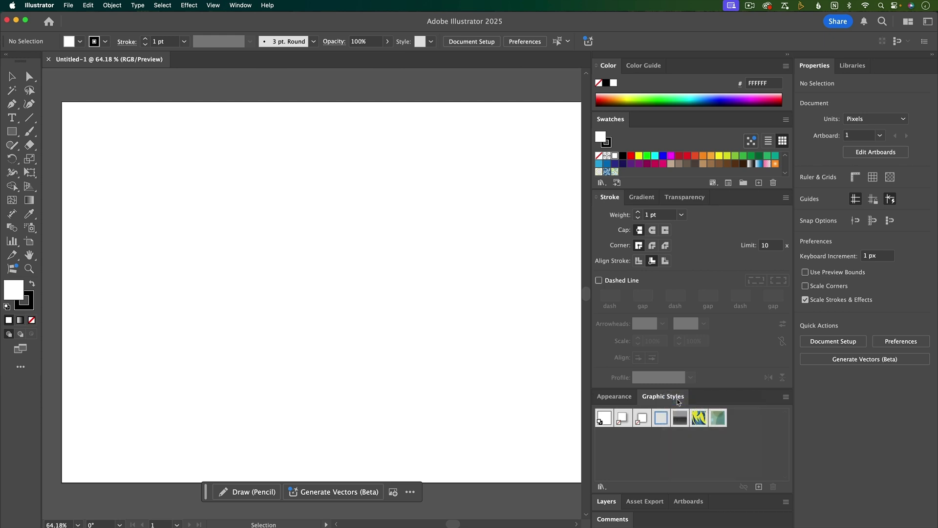
{"action": "left_click", "coordinate": [613, 502]}
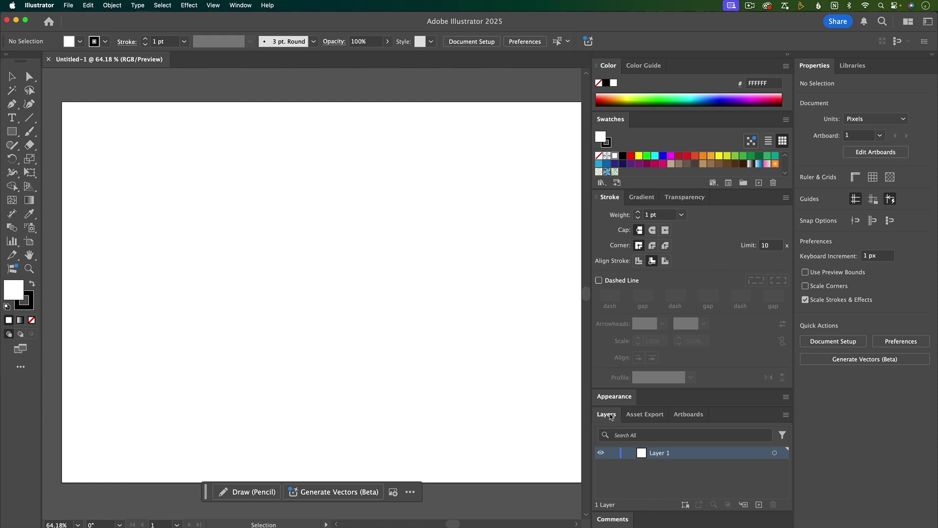
Dock Layers beside Properties and Libraries, and close the Comments panel
{"action": "left_click_drag", "start_coordinate": [610, 413], "coordinate": [865, 68]}
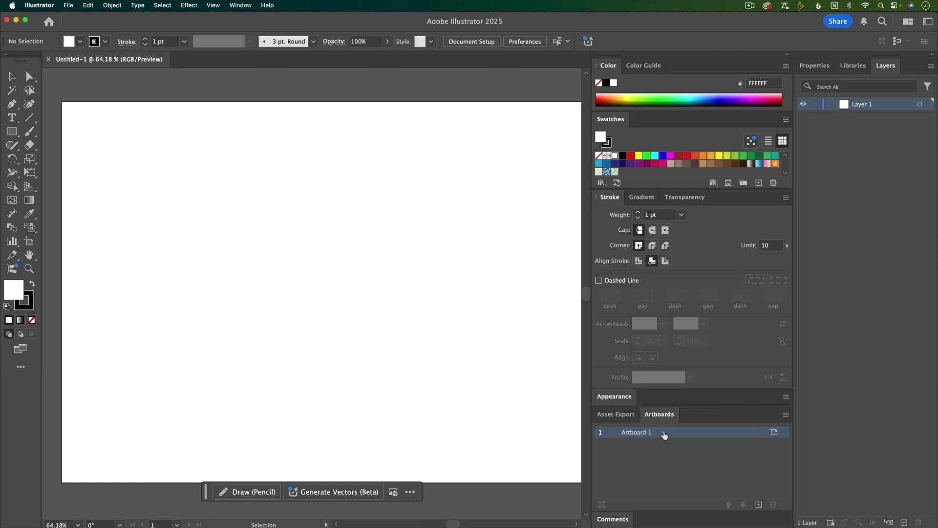
{"action": "left_click", "coordinate": [613, 415]}
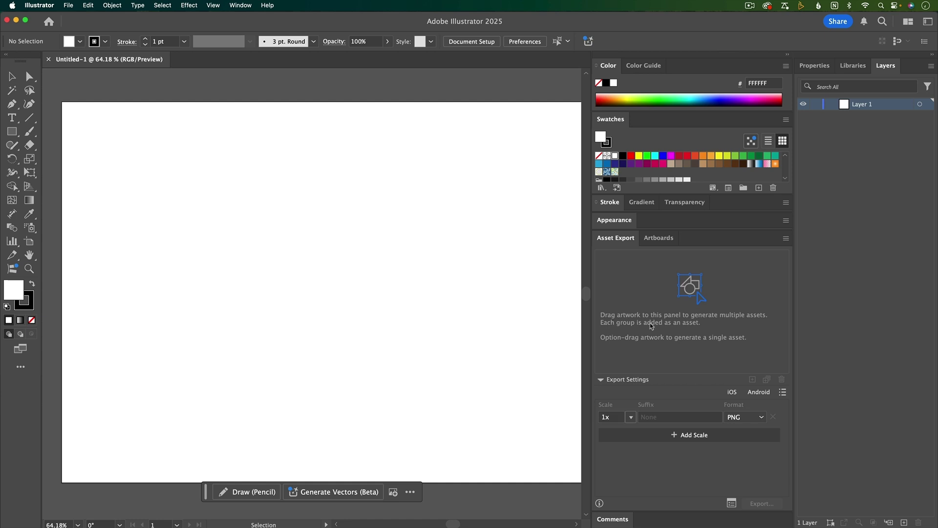
{"action": "left_click", "coordinate": [612, 519]}
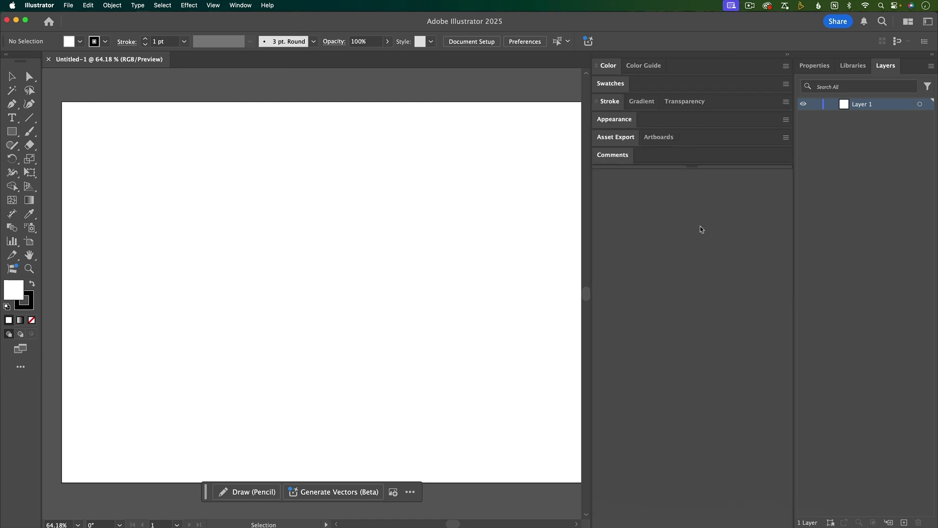
{"action": "right_click", "coordinate": [614, 155]}
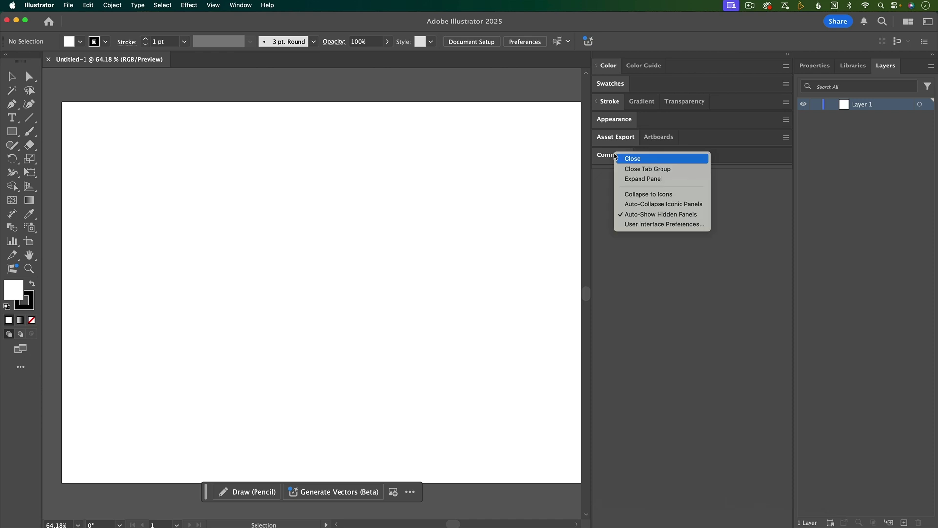
{"action": "left_click", "coordinate": [623, 159]}
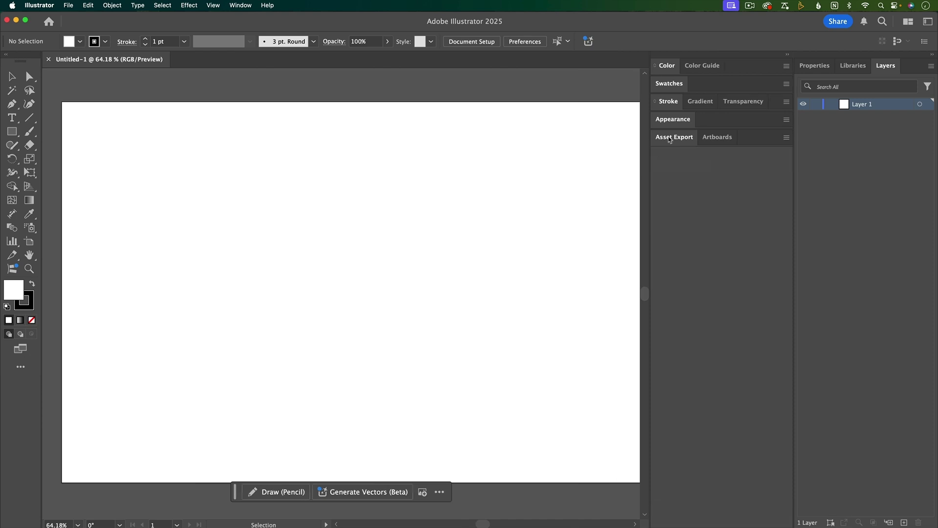
Expand the Appearance, Artboards and Stroke panels in the dock
{"action": "left_click", "coordinate": [673, 121]}
{"action": "left_click", "coordinate": [725, 210]}
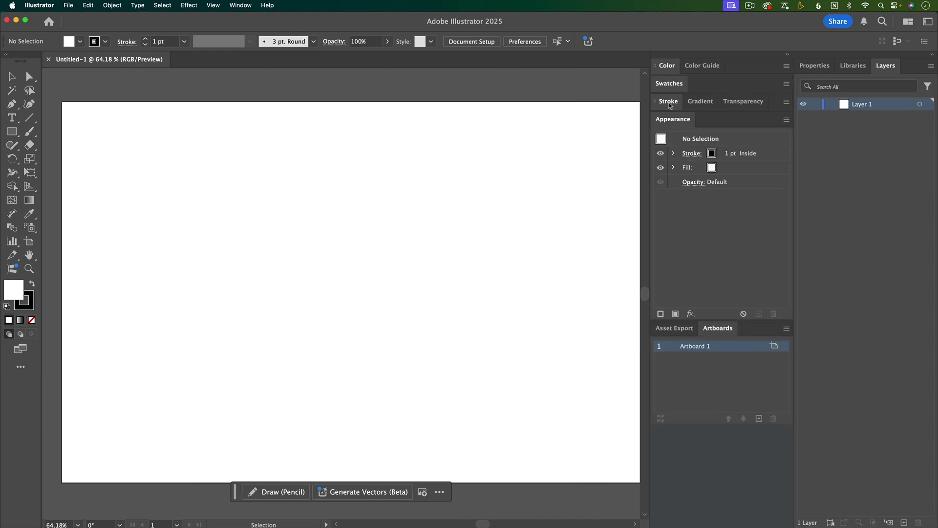
{"action": "left_click", "coordinate": [724, 330]}
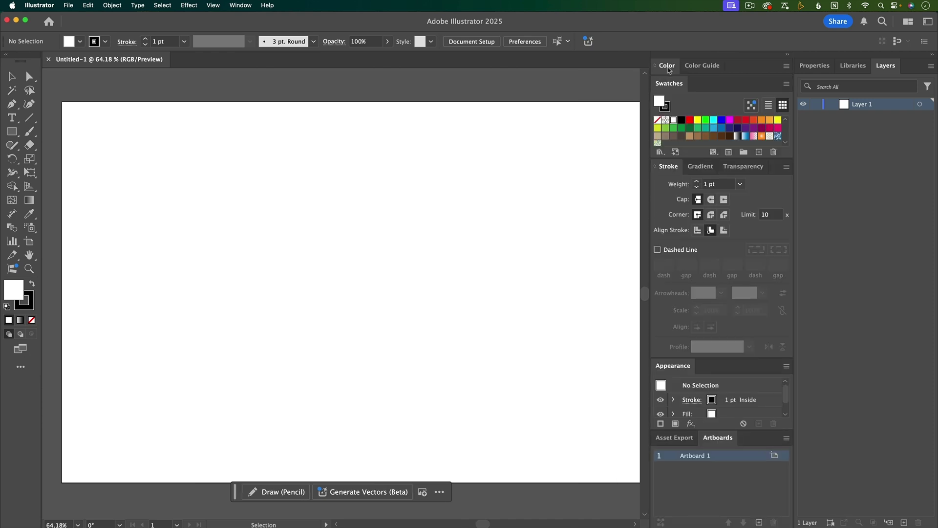
Open the Pathfinder panel from the Window menu
{"action": "left_click", "coordinate": [240, 6]}
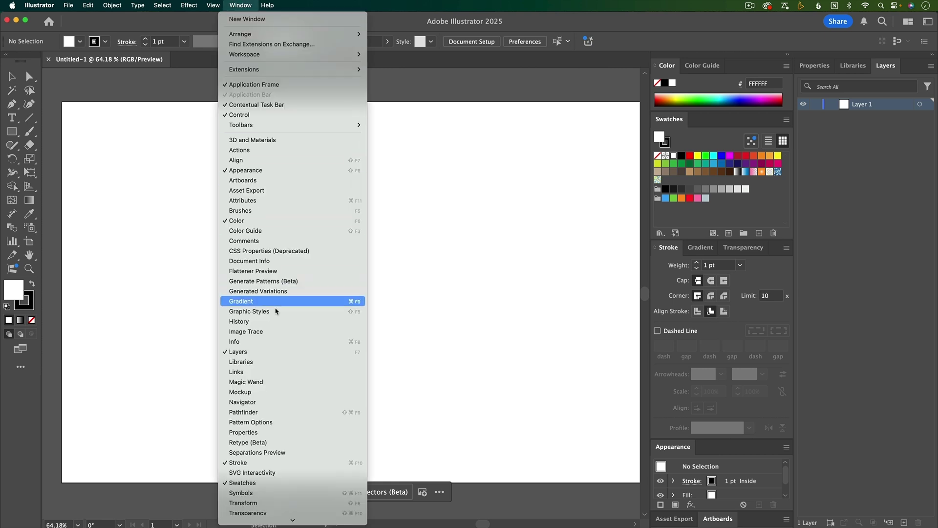
{"action": "scroll", "coordinate": [280, 323], "scroll_direction": "down", "scroll_amount": 5}
{"action": "left_click", "coordinate": [267, 341]}
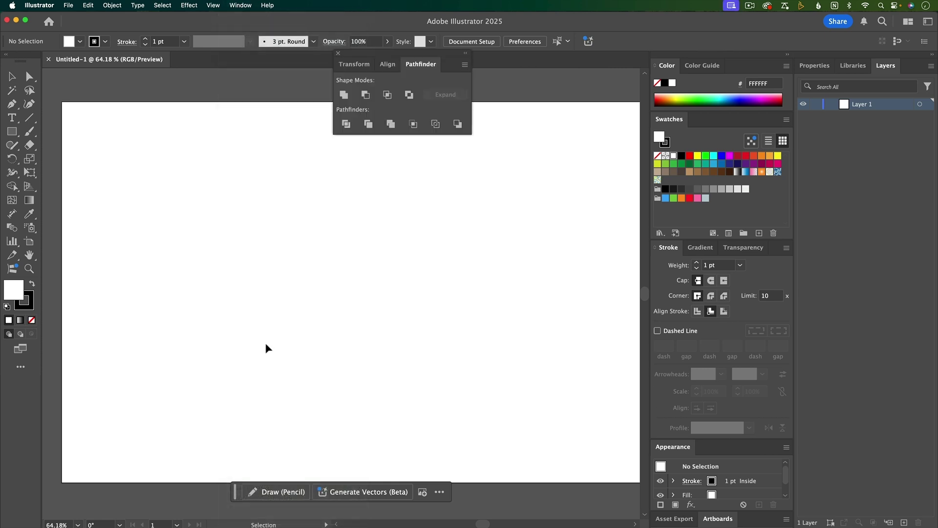
Dock Pathfinder beside Appearance, Align in the Stroke group, and Transform with Pathfinder
{"action": "left_click_drag", "start_coordinate": [387, 56], "coordinate": [696, 441]}
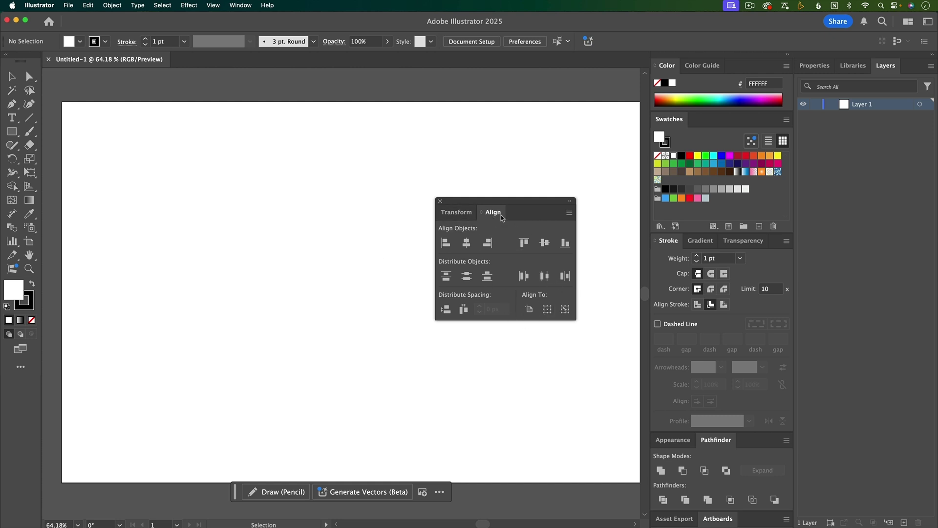
{"action": "mouse_move", "coordinate": [496, 215]}
{"action": "left_mouse_down"}
{"action": "mouse_move", "coordinate": [708, 244]}
{"action": "mouse_move", "coordinate": [767, 242]}
{"action": "left_mouse_up"}
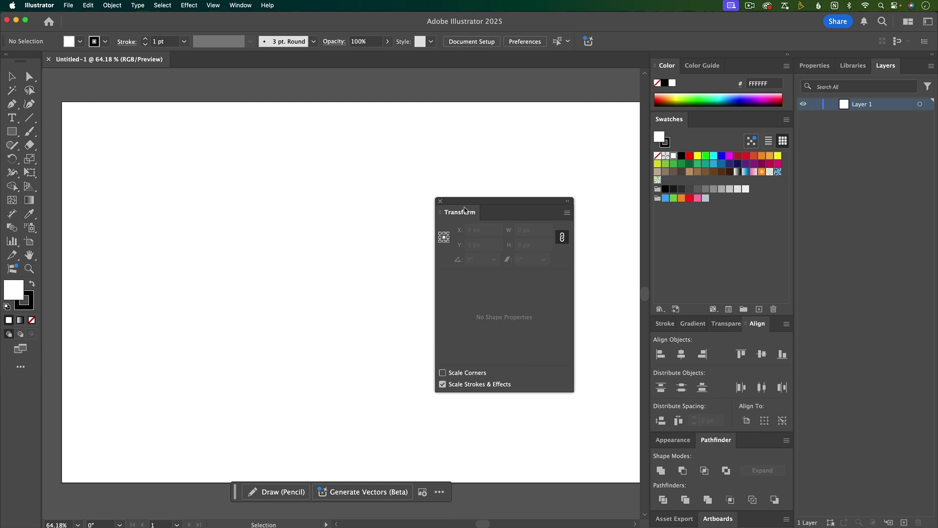
{"action": "left_click_drag", "start_coordinate": [461, 214], "coordinate": [751, 444]}
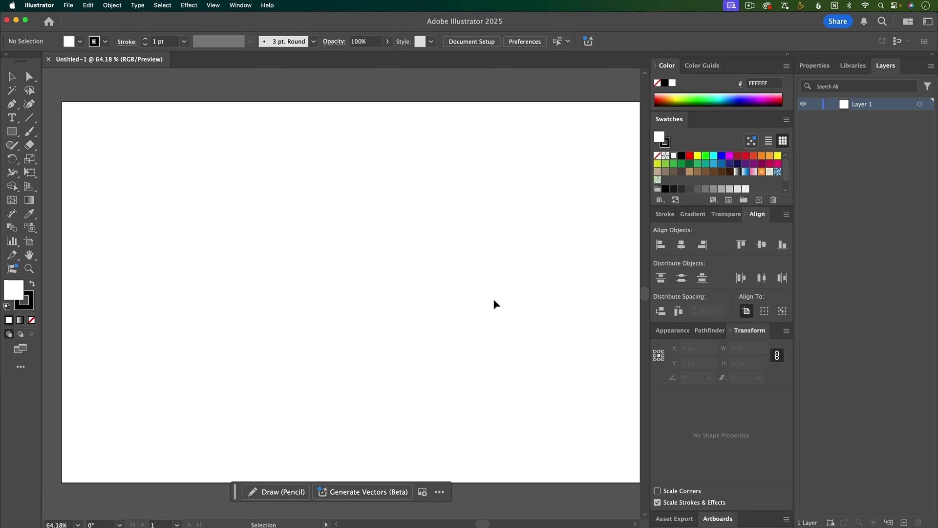
{"action": "left_click", "coordinate": [241, 6]}
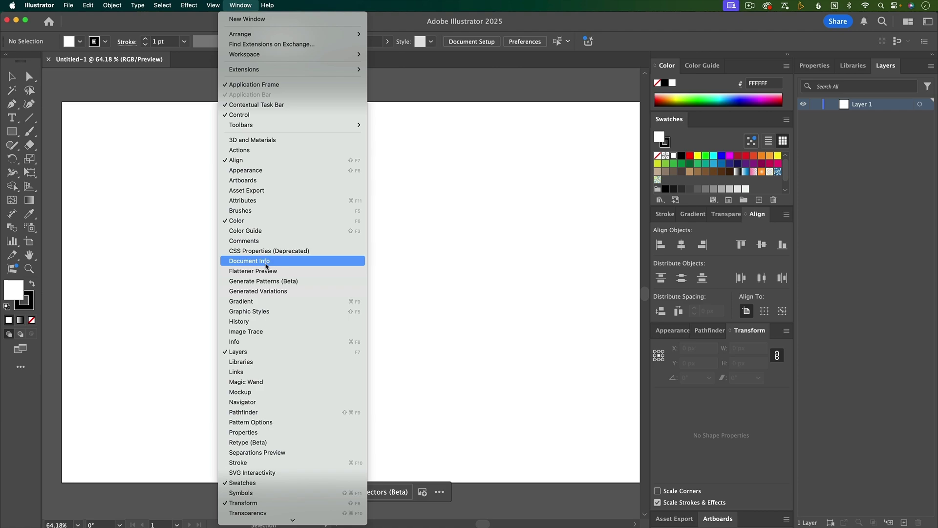
{"action": "left_click", "coordinate": [519, 280]}
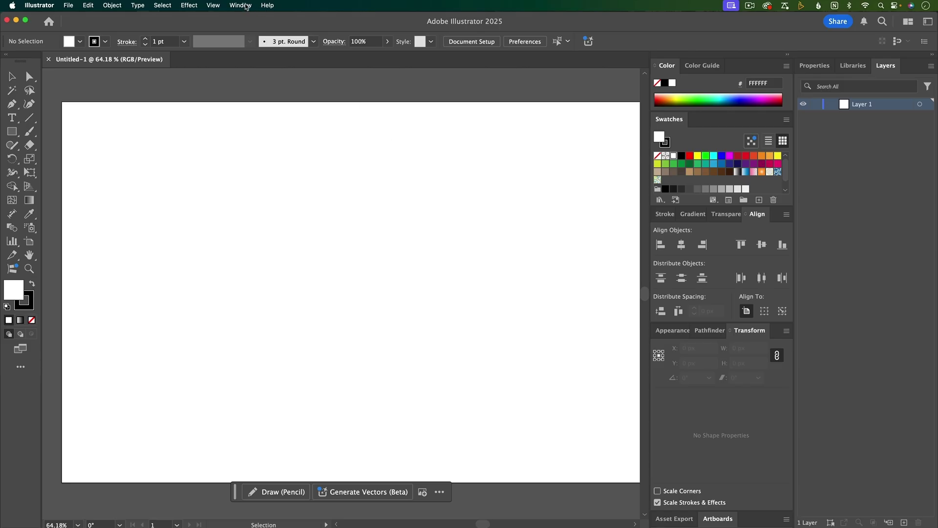
{"action": "left_click", "coordinate": [247, 6]}
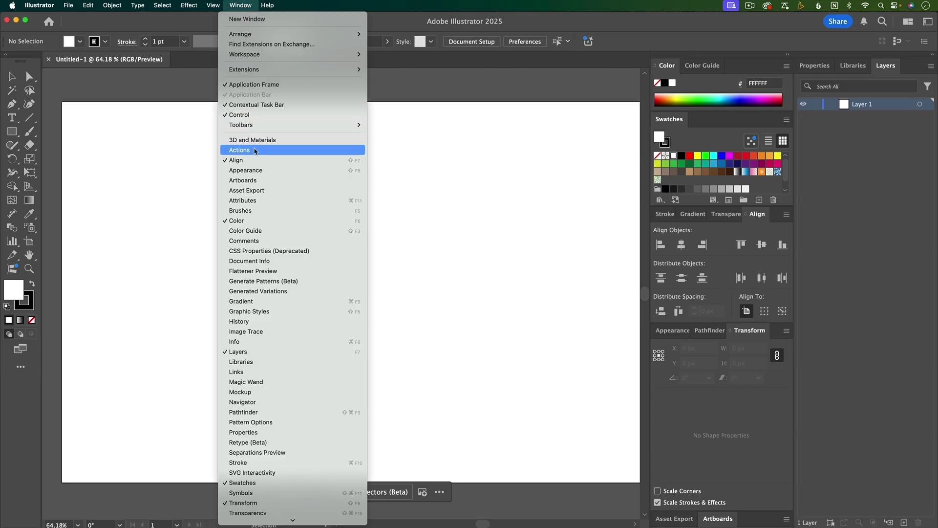
{"action": "left_click", "coordinate": [258, 151]}
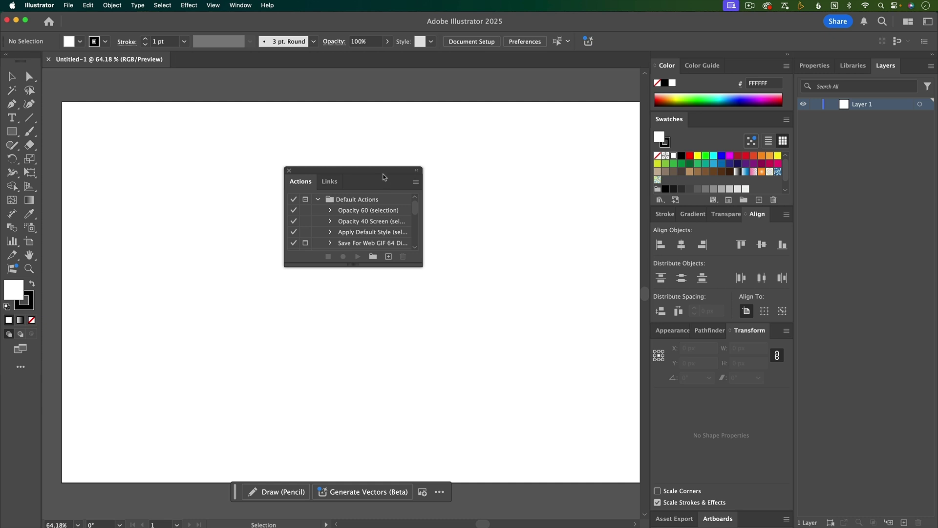
{"action": "left_click_drag", "start_coordinate": [383, 176], "coordinate": [561, 203]}
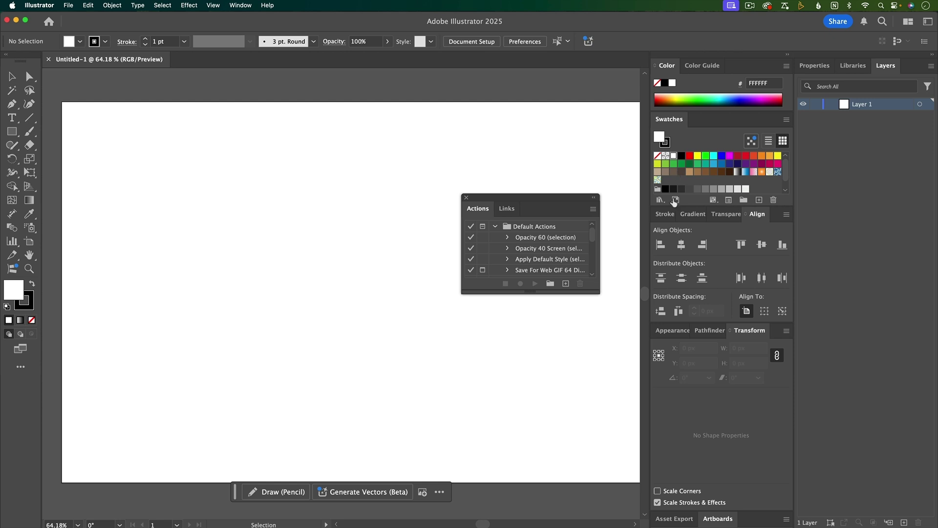
{"action": "left_click", "coordinate": [466, 197]}
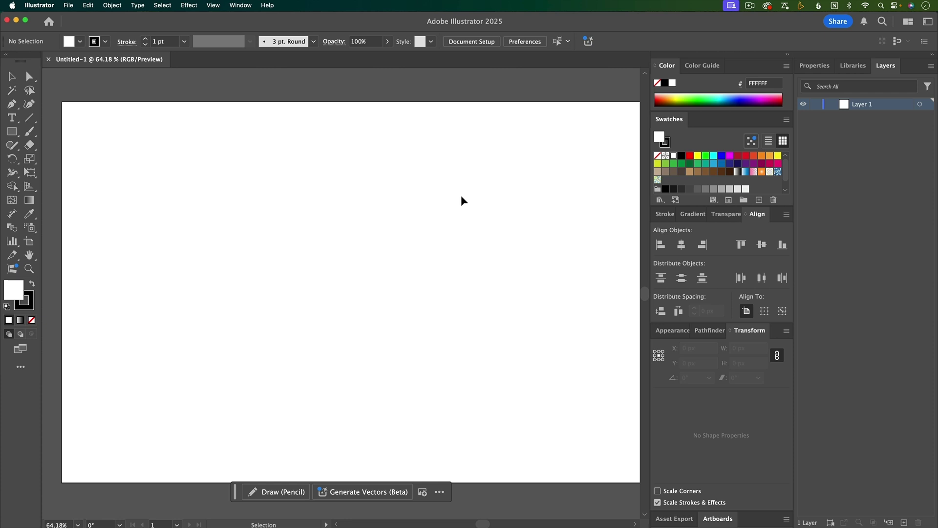
Save the panel layout as a new workspace named 'My Workspace', overwriting the existing one
{"action": "left_click", "coordinate": [239, 6]}
{"action": "mouse_move", "coordinate": [244, 53]}
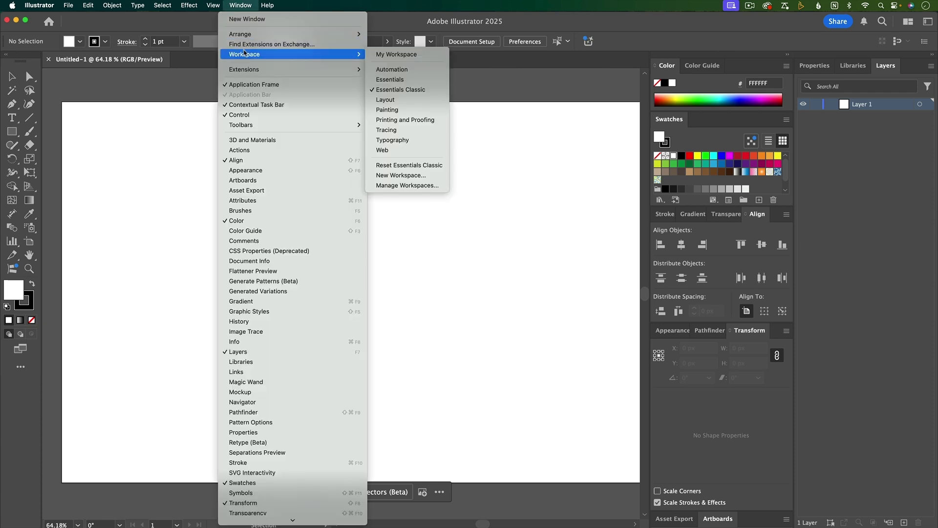
{"action": "left_click", "coordinate": [401, 175]}
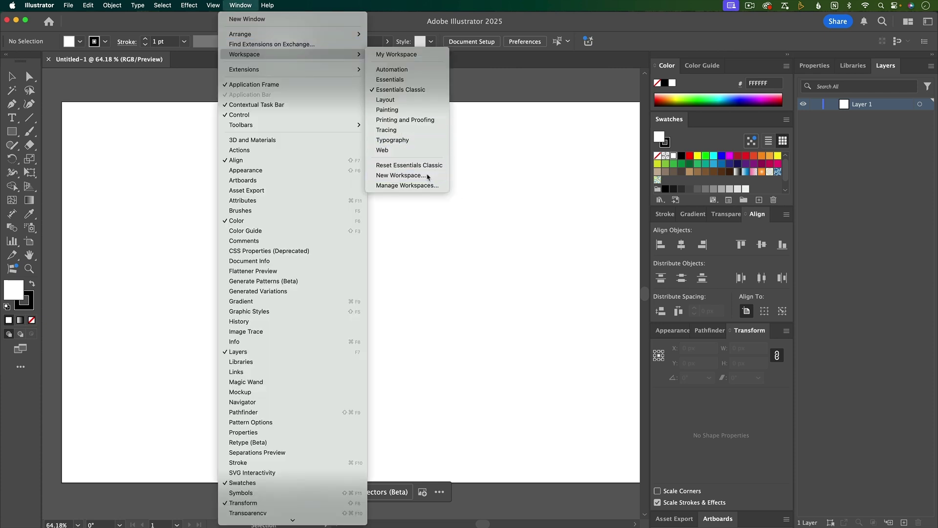
{"action": "type", "text": "M"}
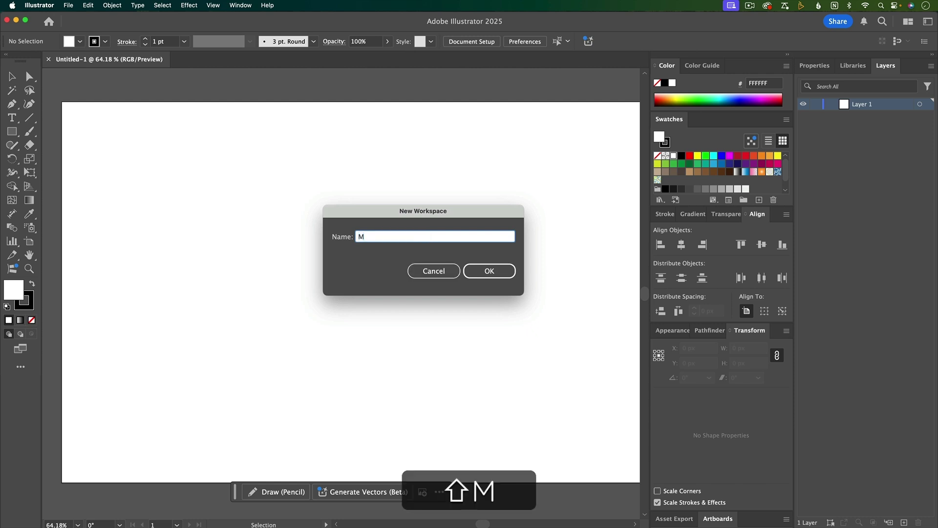
{"action": "type", "text": "y Workspace"}
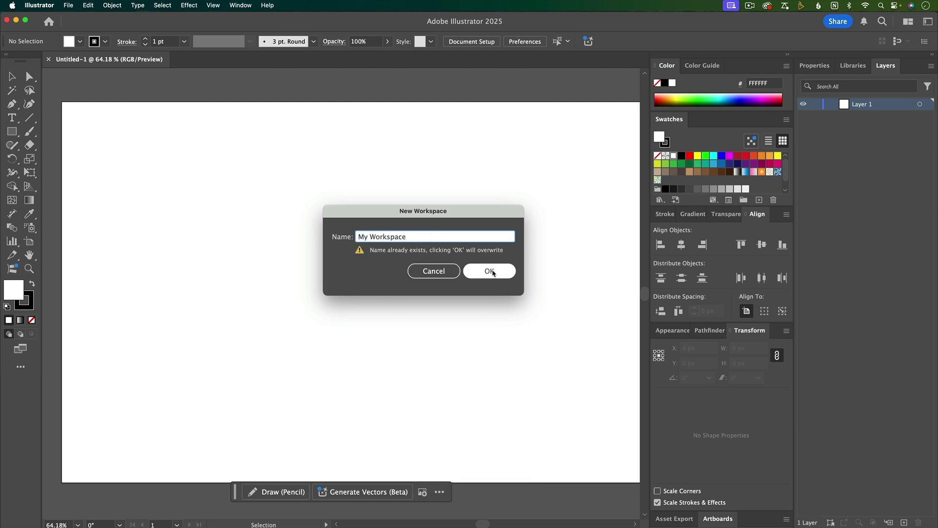
{"action": "left_click", "coordinate": [490, 271]}
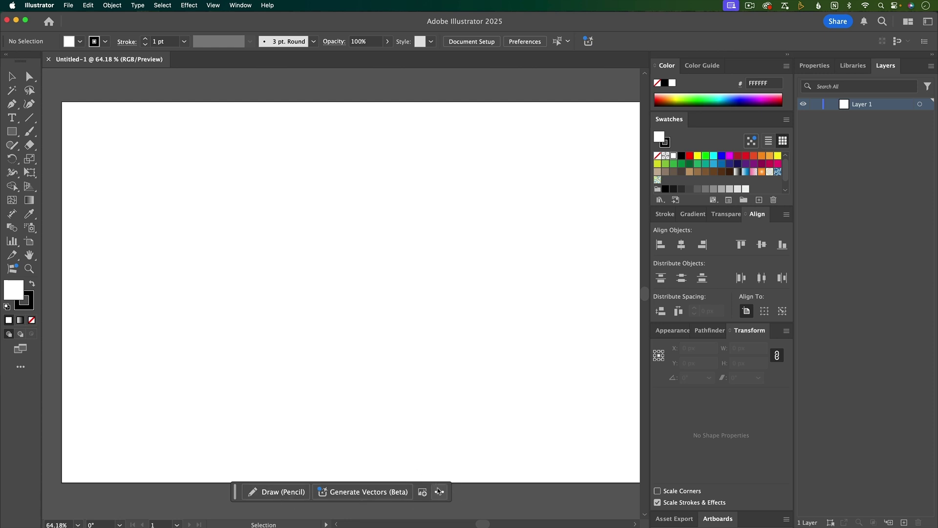
Hide the floating contextual task bar below the artboard through its options menu
{"action": "left_click", "coordinate": [439, 492]}
{"action": "left_click", "coordinate": [468, 441]}
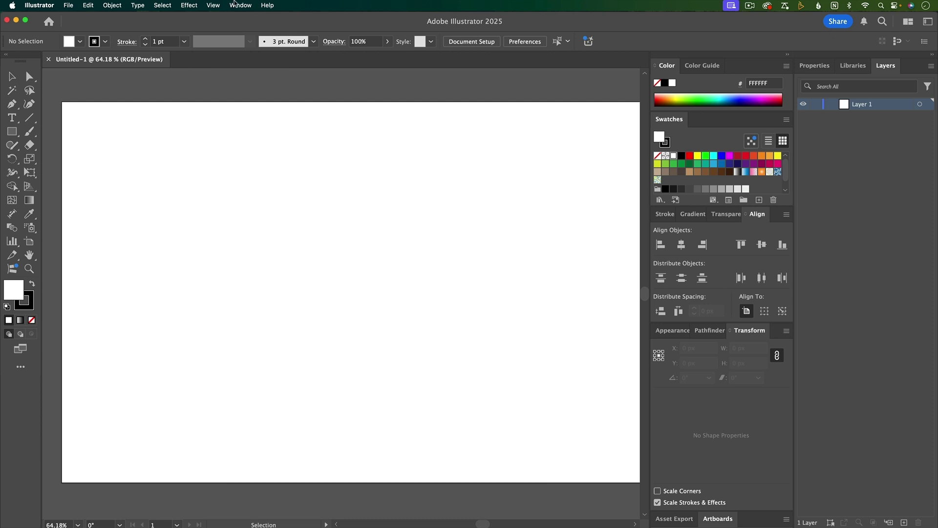
{"action": "left_click", "coordinate": [235, 5]}
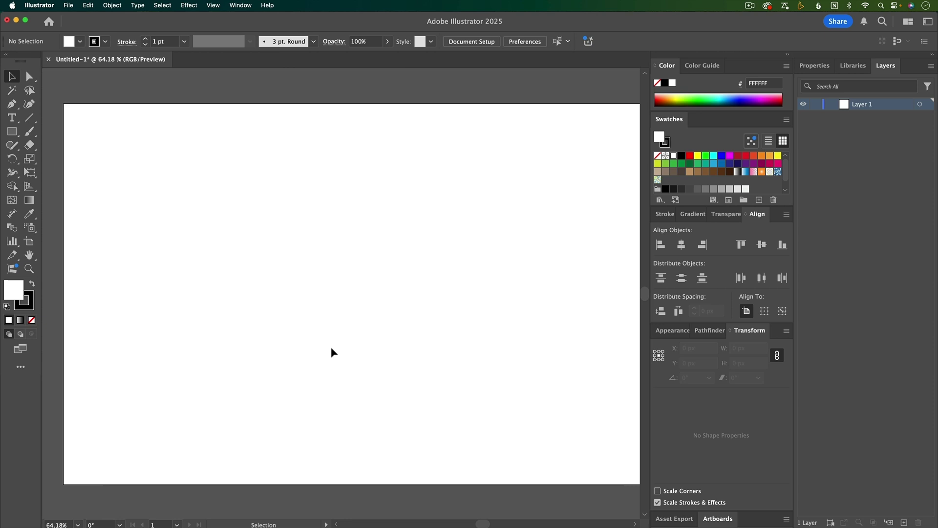
Undo a trial resize of Artboard 1, then expand the Artboards panel to list Artboard 1
{"action": "key", "text": "super+z"}
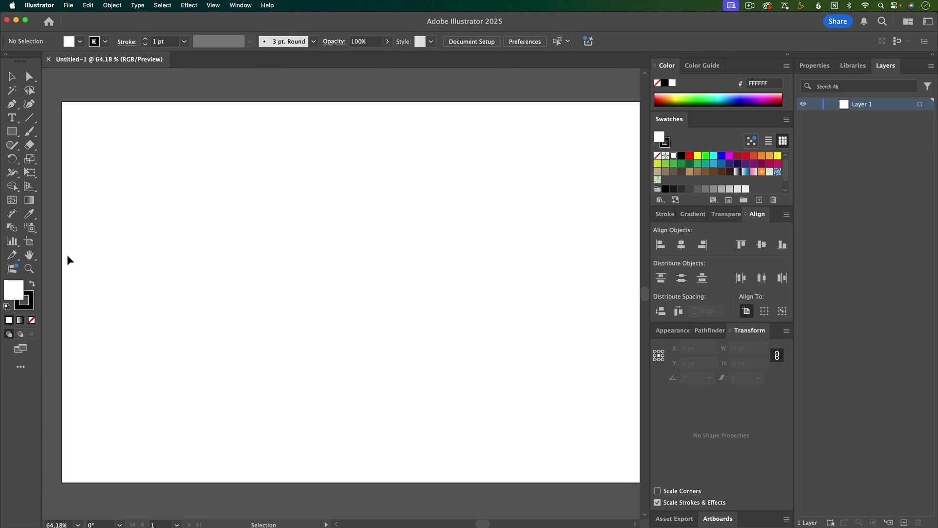
{"action": "left_click", "coordinate": [32, 243]}
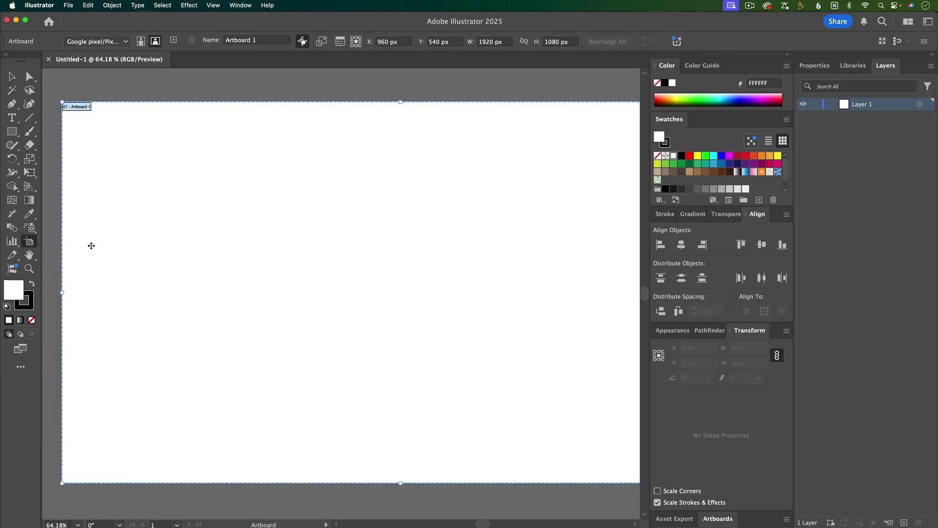
{"action": "left_click_drag", "start_coordinate": [61, 102], "coordinate": [217, 231]}
{"action": "key", "text": "super+z"}
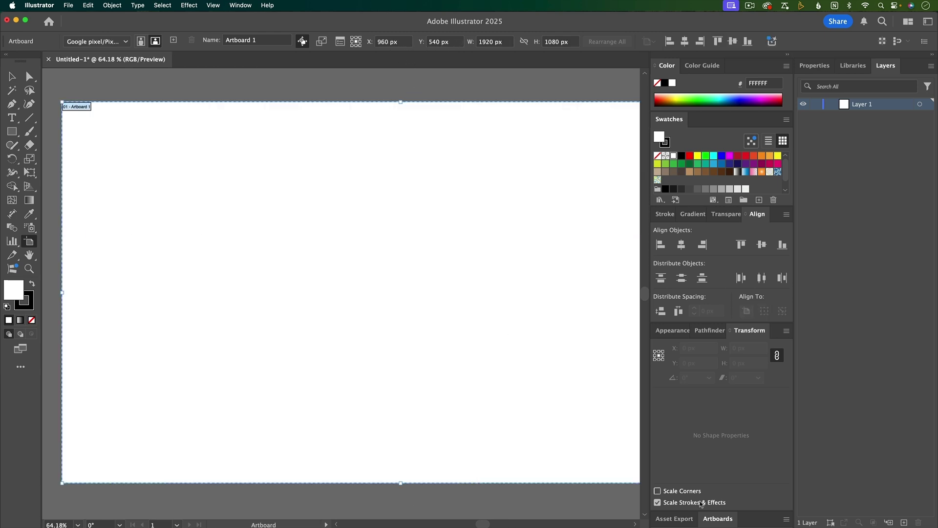
{"action": "left_click", "coordinate": [720, 518]}
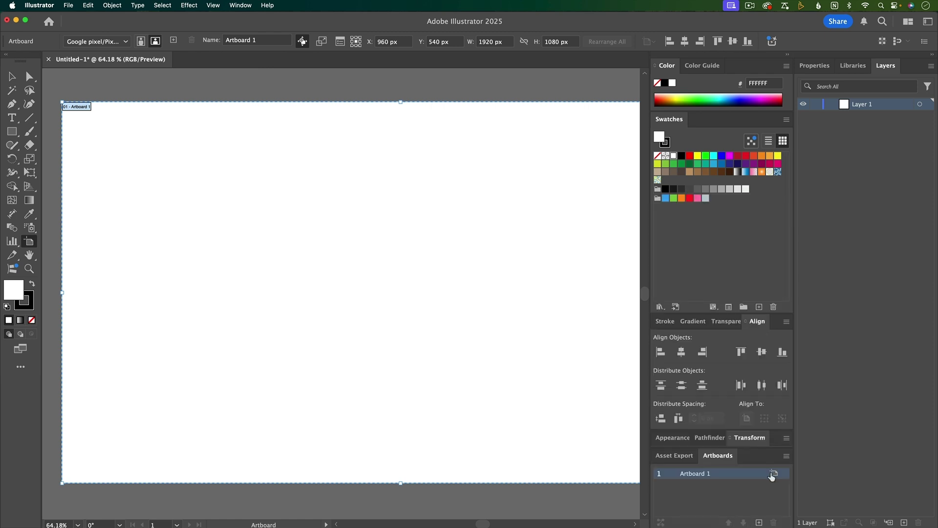
{"action": "left_click", "coordinate": [774, 473]}
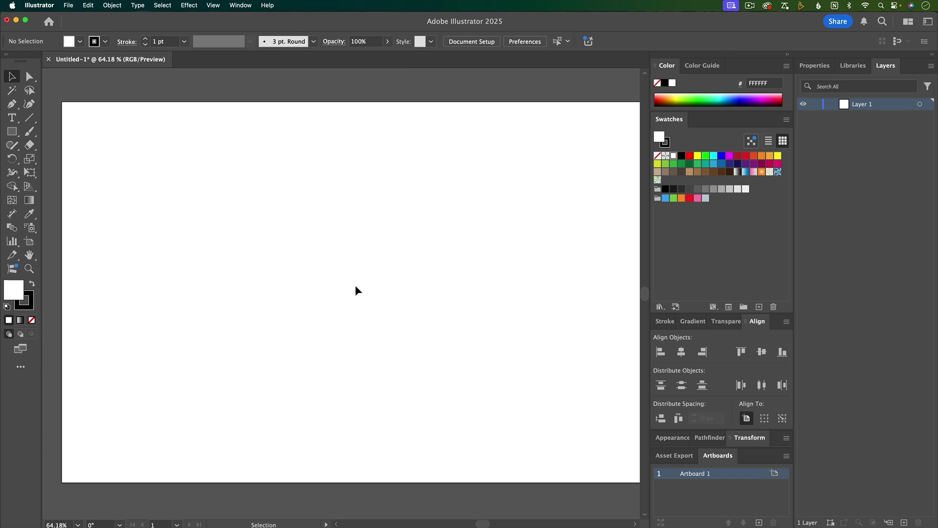
{"action": "key", "text": "super"}
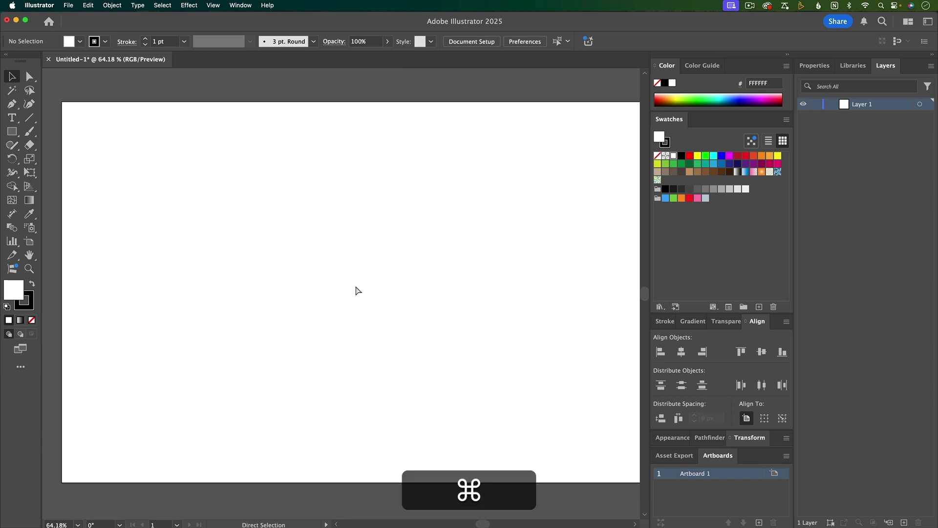
{"action": "key", "text": "super+equal"}
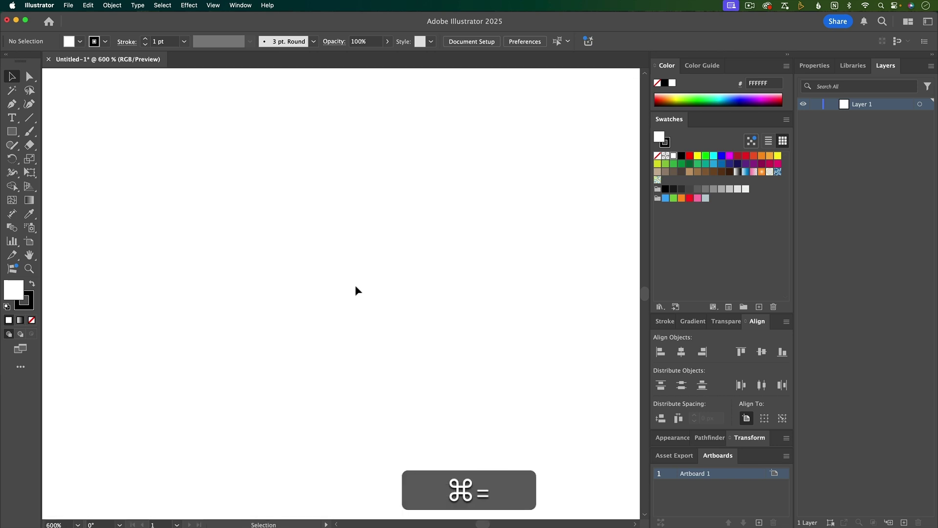
{"action": "key", "text": "super+minus"}
{"action": "key", "text": "super+minus"}
{"action": "key", "text": "super+minus"}
{"action": "key", "text": "super+minus"}
{"action": "key", "text": "super+minus"}
{"action": "key", "text": "super+minus"}
{"action": "key", "text": "super+minus"}
{"action": "key", "text": "super+minus"}
{"action": "key", "text": "super+minus"}
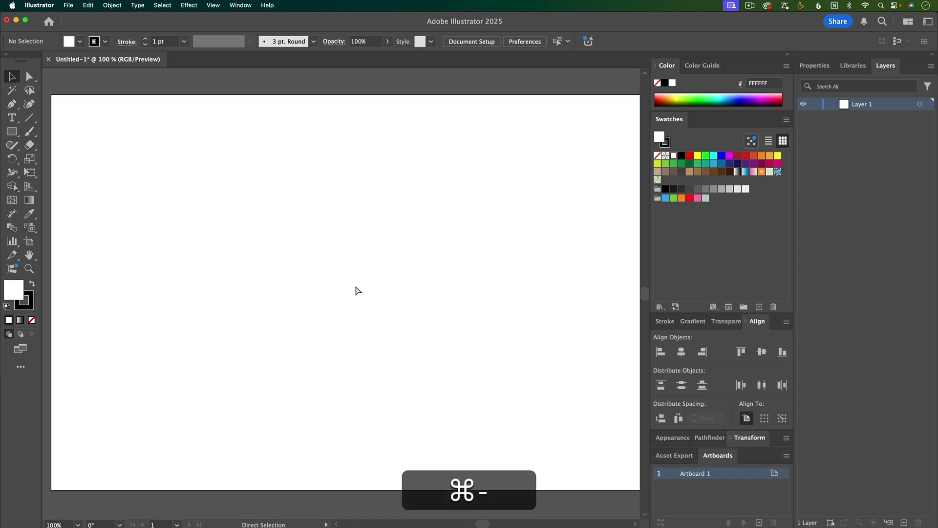
{"action": "key", "text": "super+0"}
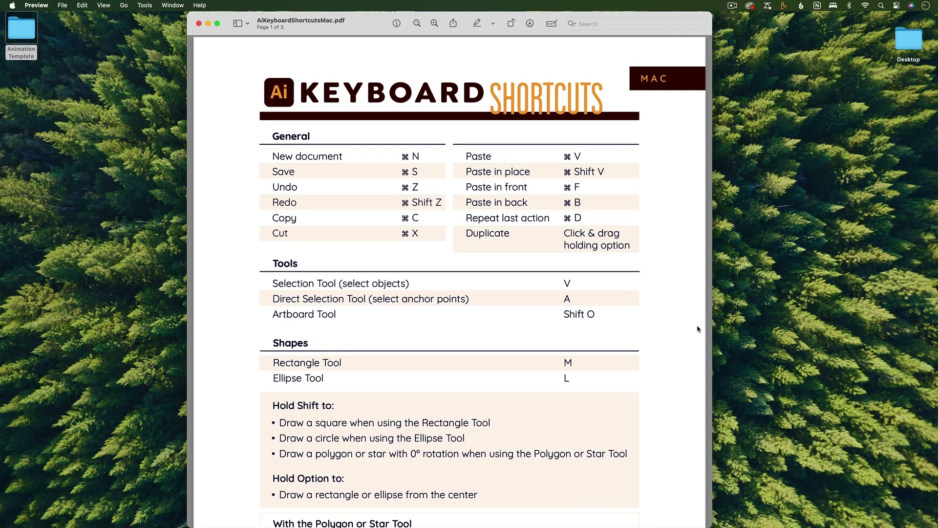
Scroll the shortcuts PDF in Preview down to the Paths section on page 2
{"action": "scroll", "coordinate": [698, 328], "scroll_direction": "down", "scroll_amount": 5}
{"action": "scroll", "coordinate": [698, 329], "scroll_direction": "down", "scroll_amount": 10}
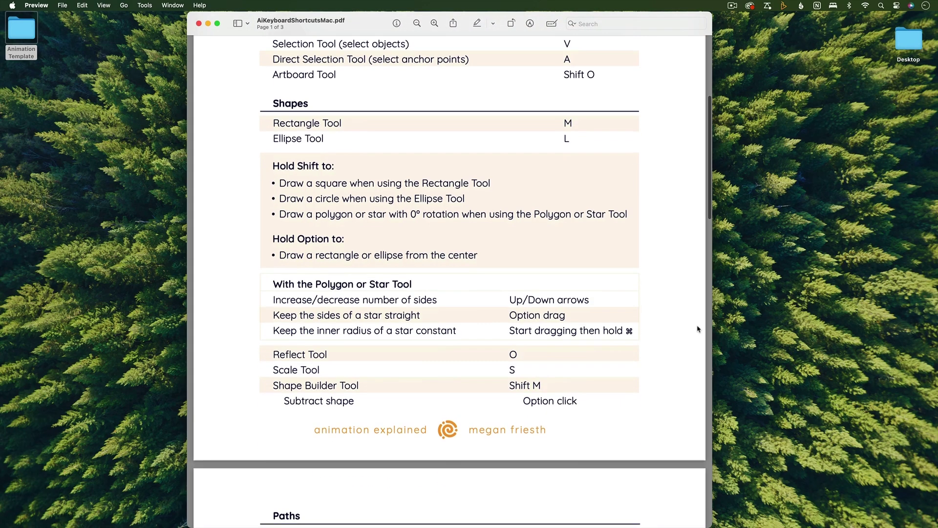
{"action": "scroll", "coordinate": [698, 328], "scroll_direction": "down", "scroll_amount": 9}
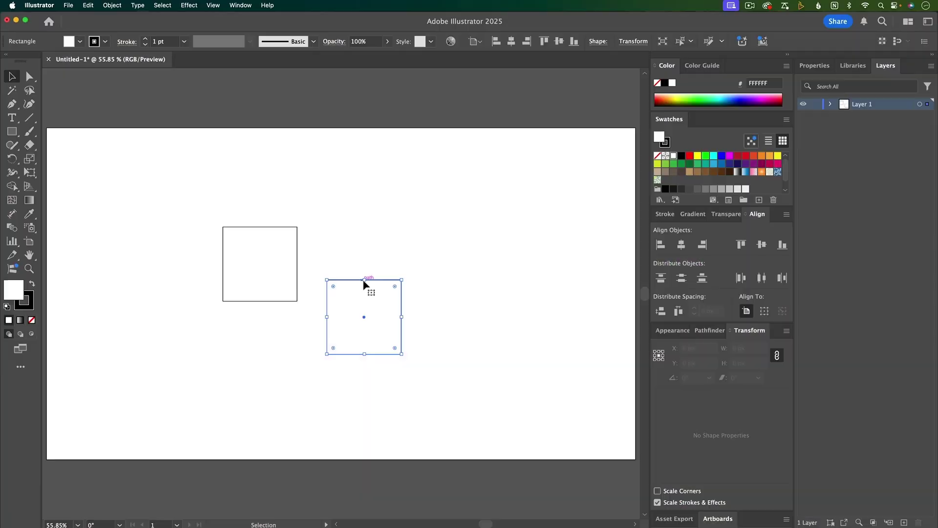
Snap the second square flush against the first square's right edge with tops aligned, then check Smart Guides
{"action": "left_click_drag", "start_coordinate": [373, 285], "coordinate": [299, 251]}
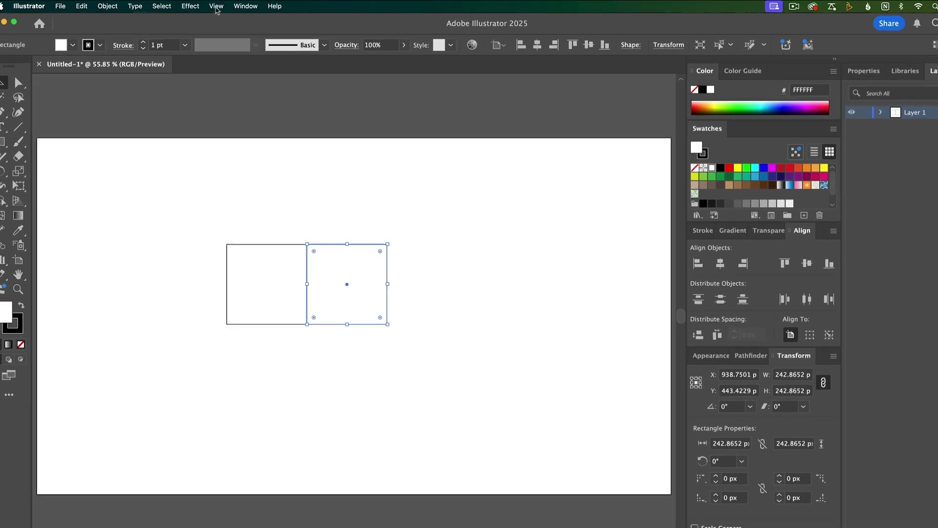
{"action": "left_click", "coordinate": [216, 7]}
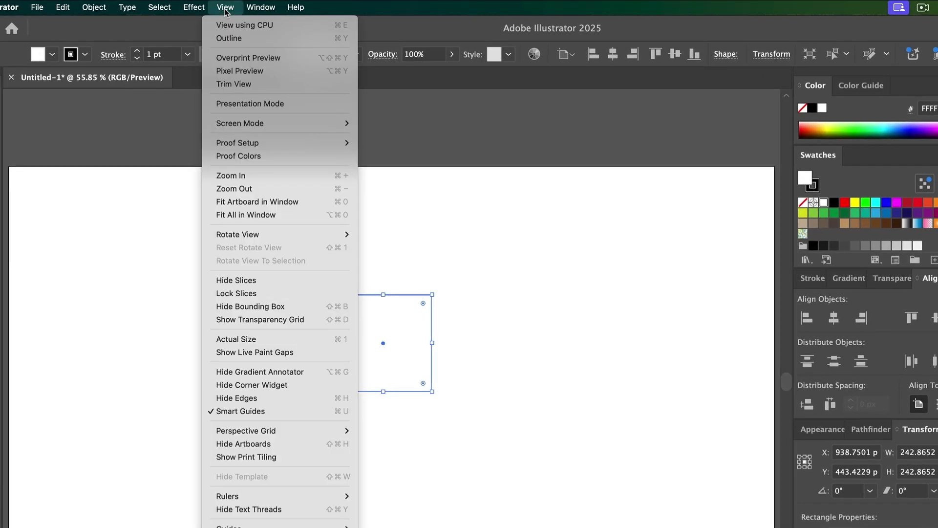